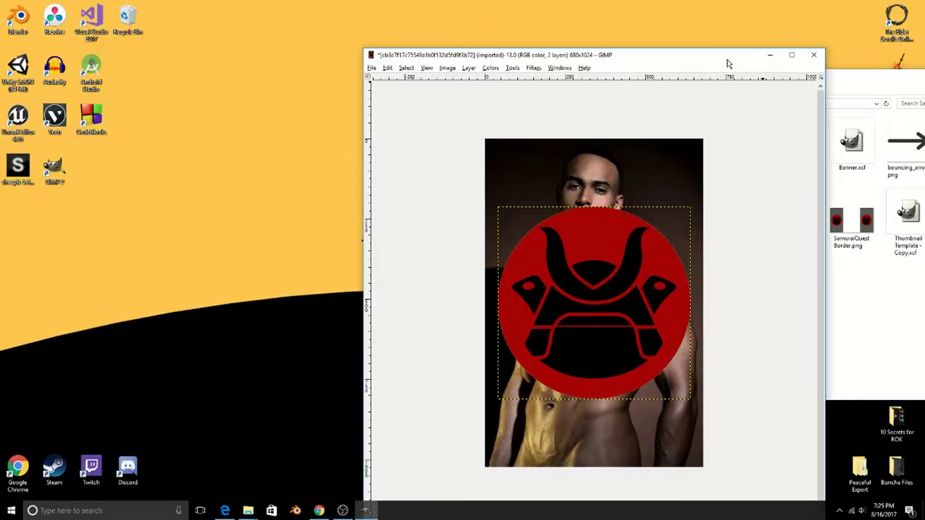
# Step: Scale the LogoAlpha.png layer to 260 × 260 px and place it over the man's head
pyautogui.press('super+Left')
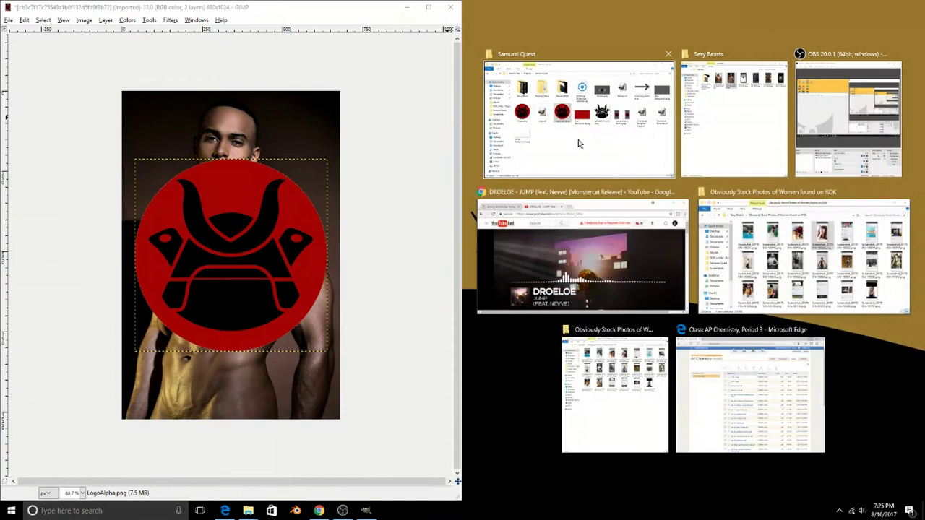
pyautogui.click(428, 7)
pyautogui.click(568, 187)
pyautogui.moveTo(394, 340); pyautogui.dragTo(474, 260)
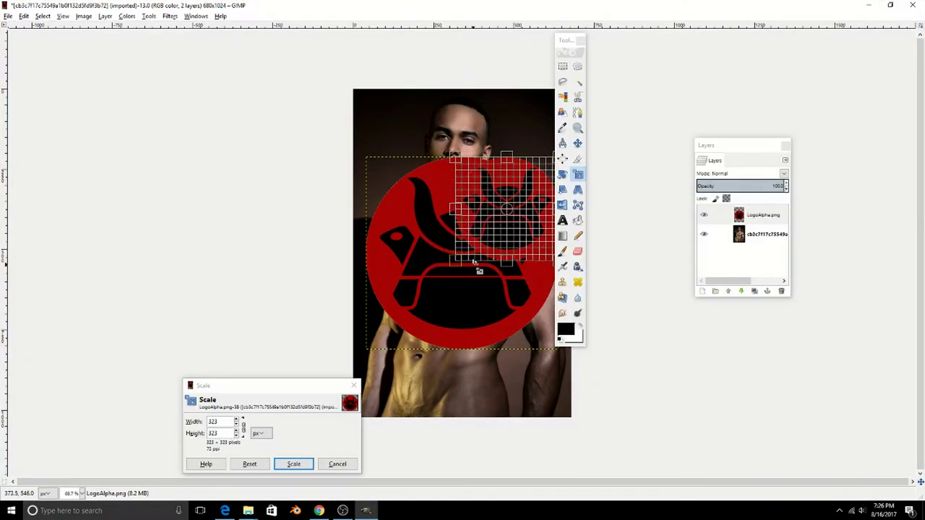
pyautogui.moveTo(509, 208); pyautogui.dragTo(462, 159)
pyautogui.moveTo(406, 205); pyautogui.dragTo(417, 185)
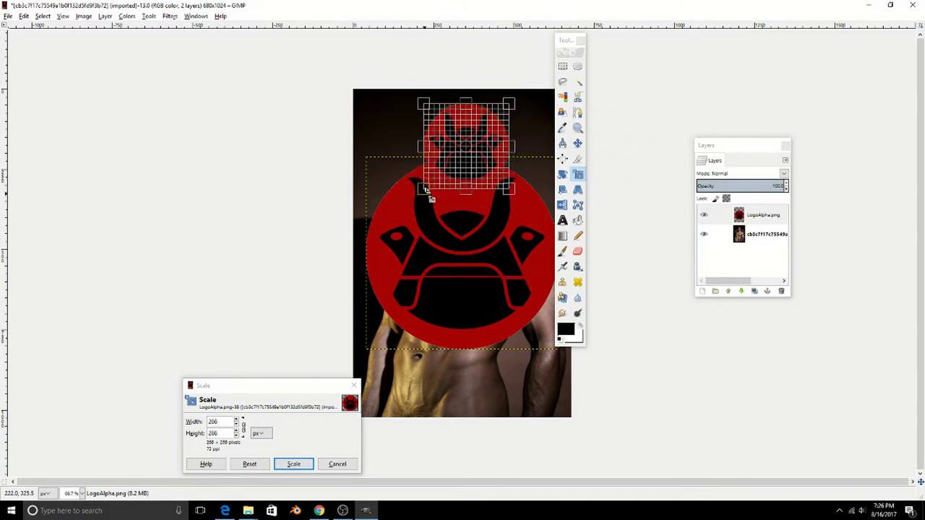
pyautogui.moveTo(463, 148); pyautogui.dragTo(465, 143)
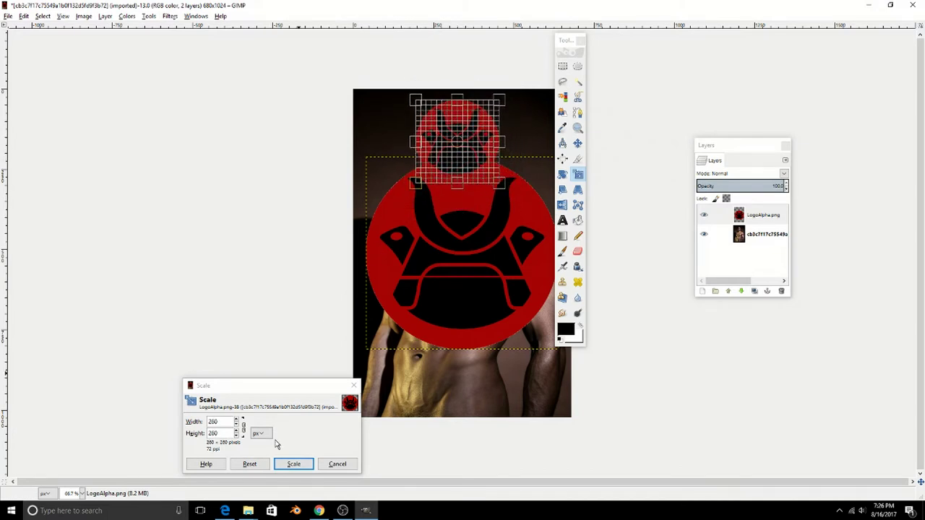
pyautogui.click(294, 464)
# Step: Add the black letters "S Q" across the man's chest and make their text layer active
pyautogui.click(370, 138)
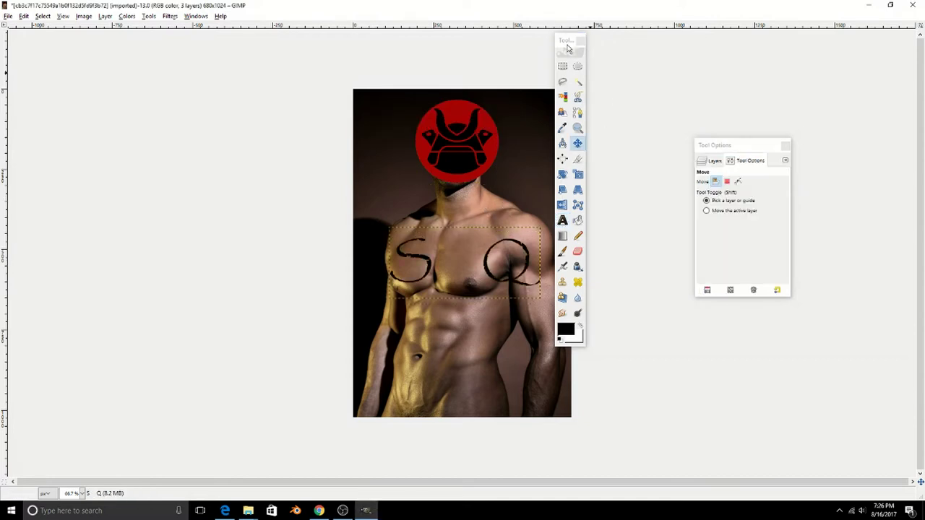
pyautogui.moveTo(568, 49); pyautogui.dragTo(720, 89)
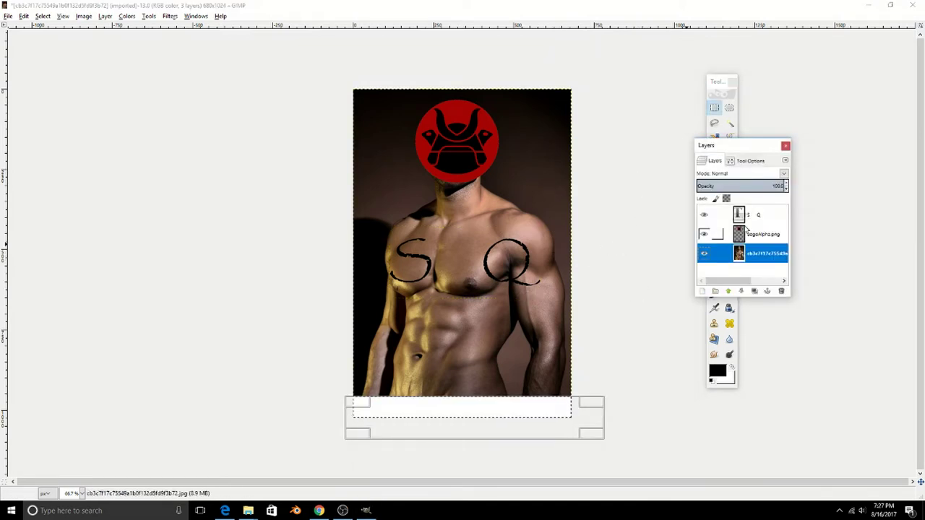
pyautogui.click(749, 216)
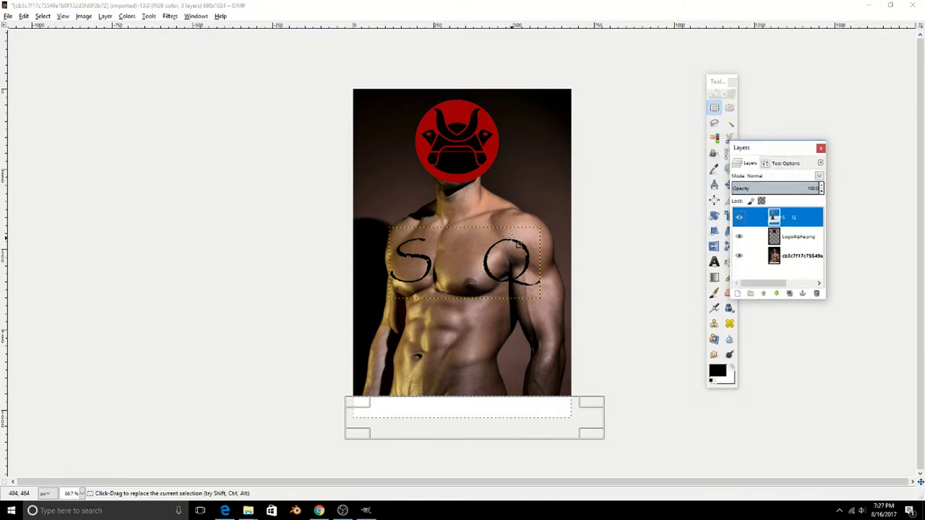
# Step: Export the finished picture to the Sexy Beasts folder as "Samurai Quest Perfect.jpg"
pyautogui.hotkey('ctrl', 'shift', 'e')
pyautogui.press('BackSpace')
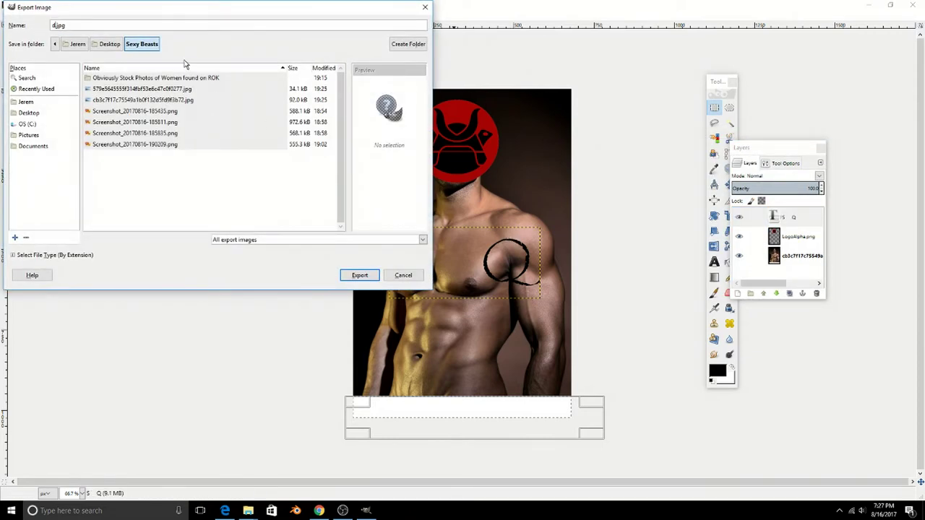
pyautogui.write('Samurai Quest ')
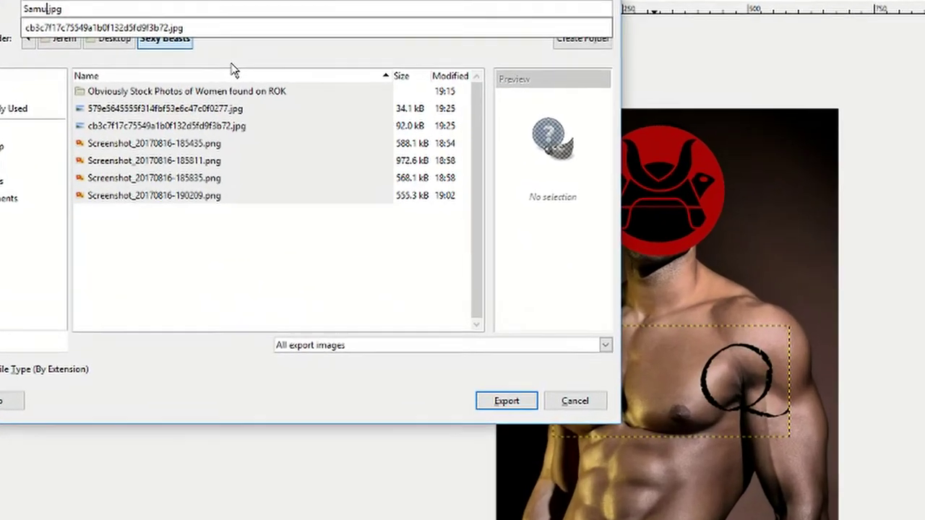
pyautogui.write('Perfect')
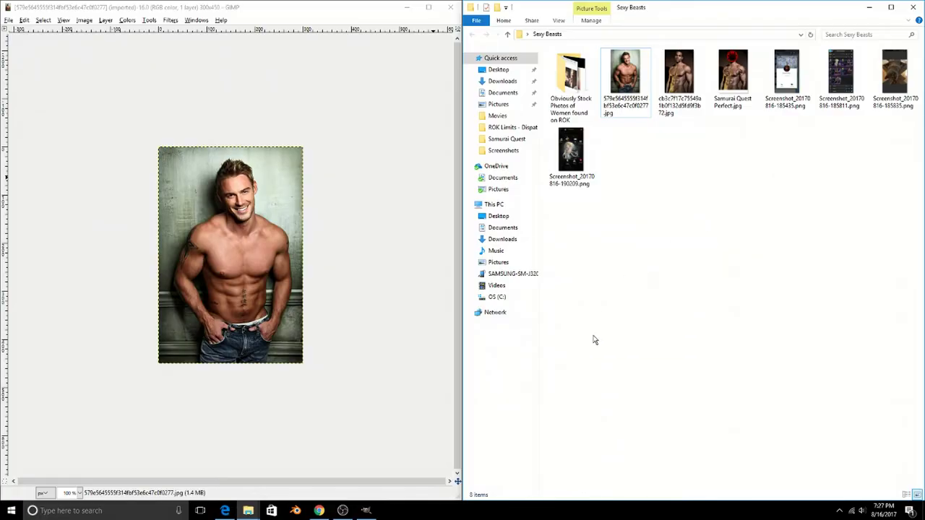
# Step: Shrink and tilt the Wrasse.png fish layer in the second photo and position it over the man's face
pyautogui.hotkey('alt', 'Tab')
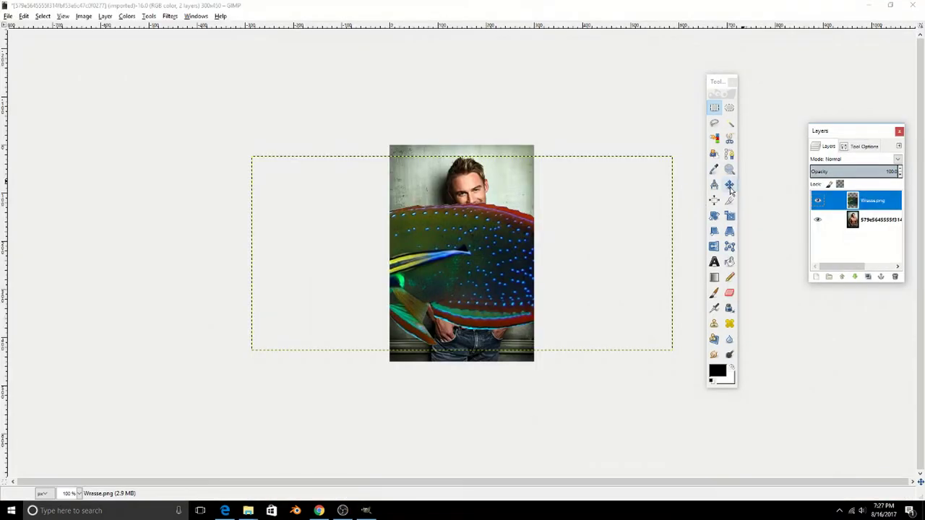
pyautogui.click(729, 216)
pyautogui.click(460, 230)
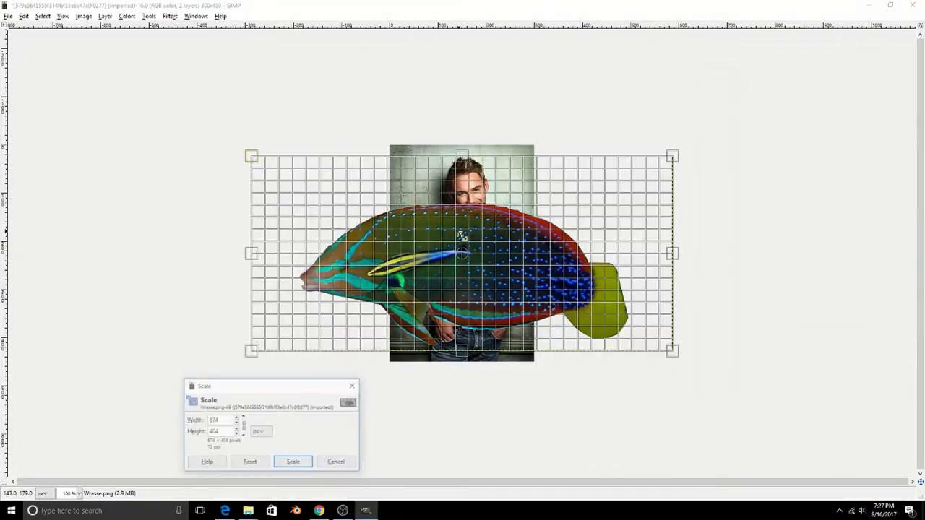
pyautogui.moveTo(250, 157); pyautogui.dragTo(370, 250)
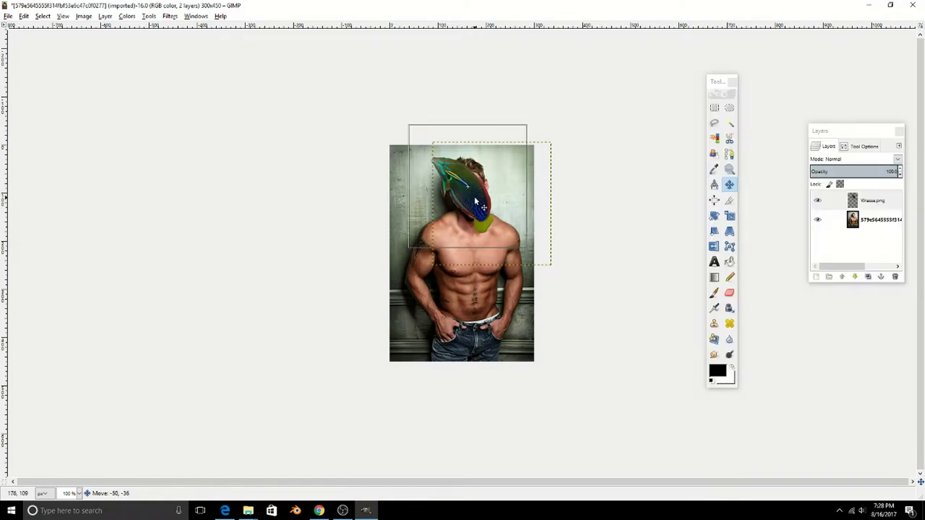
pyautogui.moveTo(474, 196); pyautogui.dragTo(475, 200)
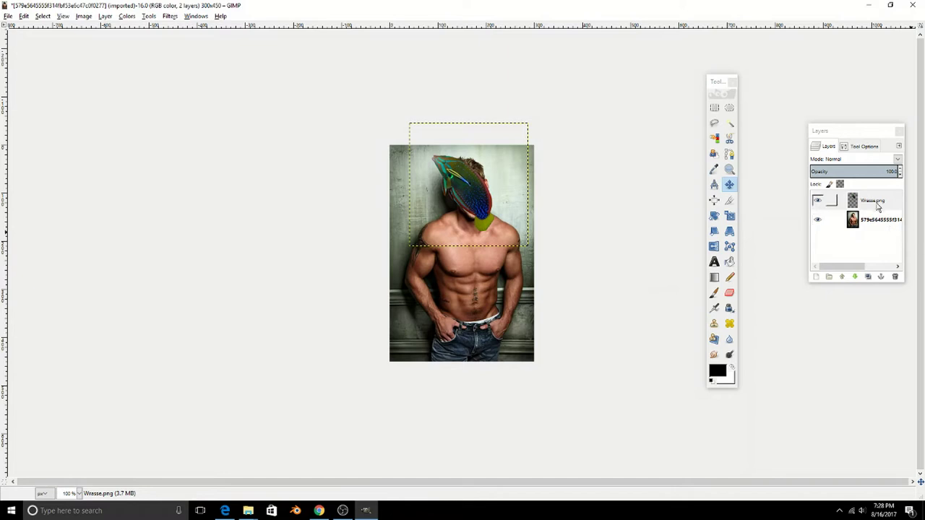
# Step: Merge the fish layer down into the photo and smudge the fish's tail into the neck
pyautogui.rightClick(876, 205)
pyautogui.click(830, 273)
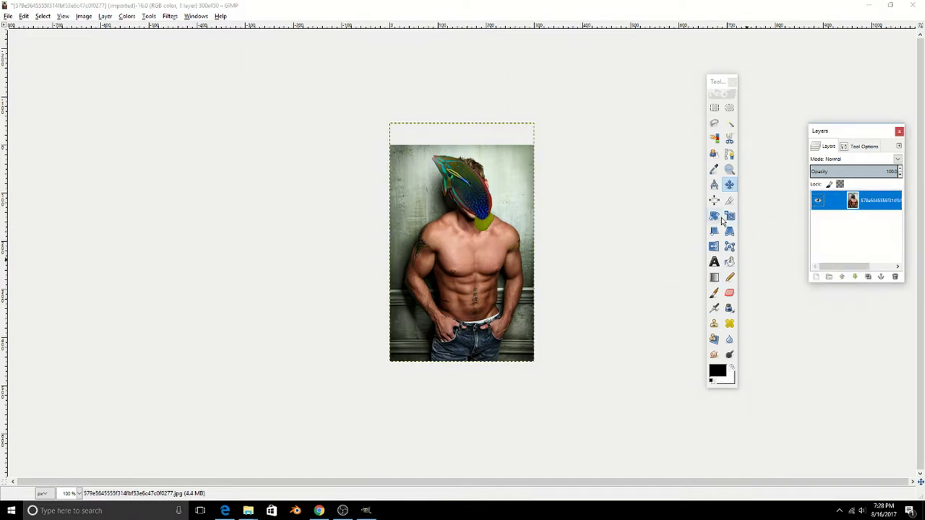
pyautogui.press('s')
pyautogui.moveTo(496, 215)
pyautogui.mouseDown()
pyautogui.moveTo(470, 232)
pyautogui.moveTo(460, 214)
pyautogui.moveTo(482, 214)
pyautogui.moveTo(478, 208)
pyautogui.moveTo(453, 211)
pyautogui.moveTo(486, 209)
pyautogui.moveTo(497, 226)
pyautogui.moveTo(484, 215)
pyautogui.moveTo(459, 216)
pyautogui.moveTo(486, 218)
pyautogui.moveTo(461, 223)
pyautogui.moveTo(495, 226)
pyautogui.moveTo(466, 226)
pyautogui.moveTo(478, 214)
pyautogui.moveTo(492, 228)
pyautogui.moveTo(480, 208)
pyautogui.moveTo(455, 225)
pyautogui.moveTo(486, 229)
pyautogui.moveTo(464, 218)
pyautogui.moveTo(488, 216)
pyautogui.moveTo(453, 216)
pyautogui.moveTo(495, 228)
pyautogui.moveTo(487, 217)
pyautogui.moveTo(500, 228)
pyautogui.moveTo(459, 228)
pyautogui.mouseUp()
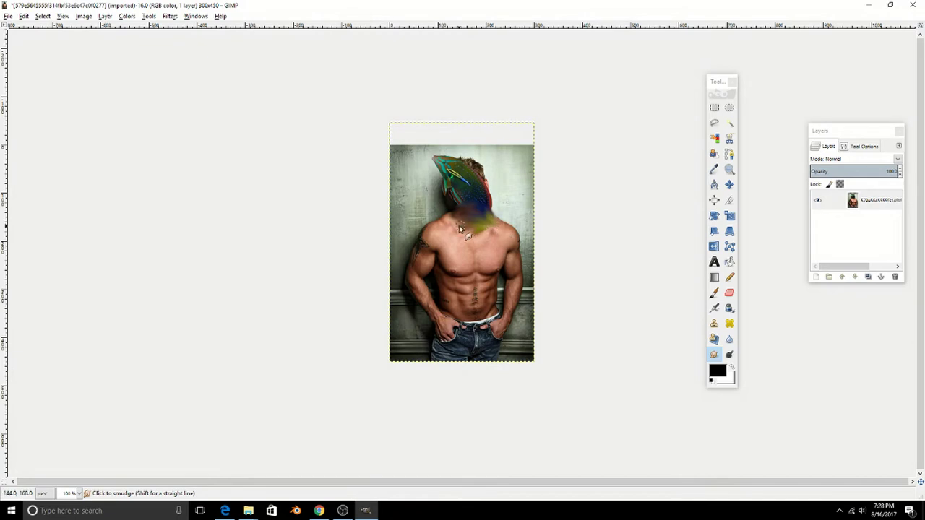
# Step: Paint over the smeared fish tail at the neck with a skin tone sampled from the upper chest
pyautogui.click(729, 123)
pyautogui.press('p')
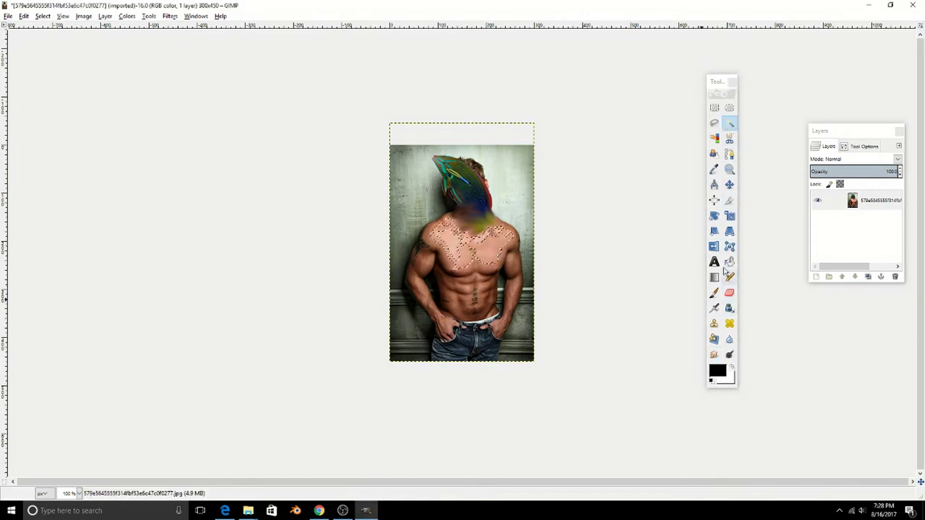
pyautogui.keyDown('ctrl'); pyautogui.click(496, 224); pyautogui.keyUp('ctrl')
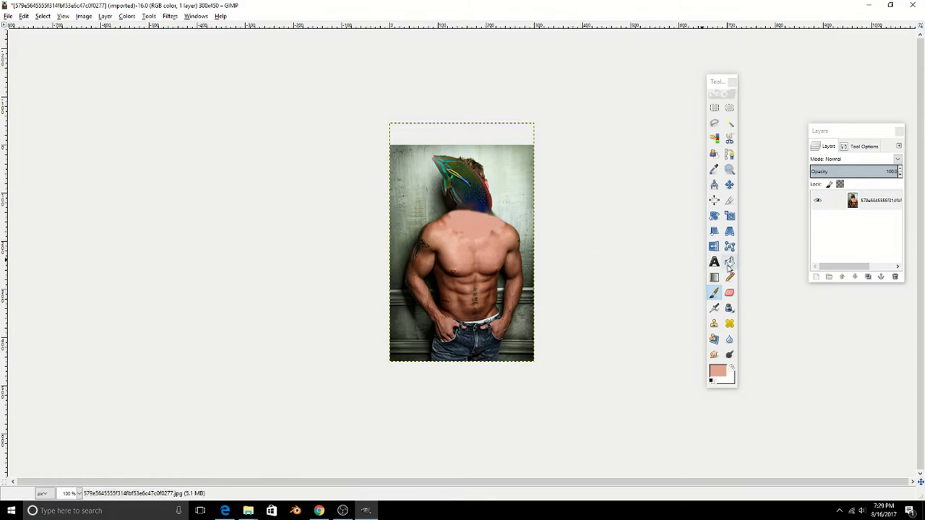
pyautogui.click(715, 295)
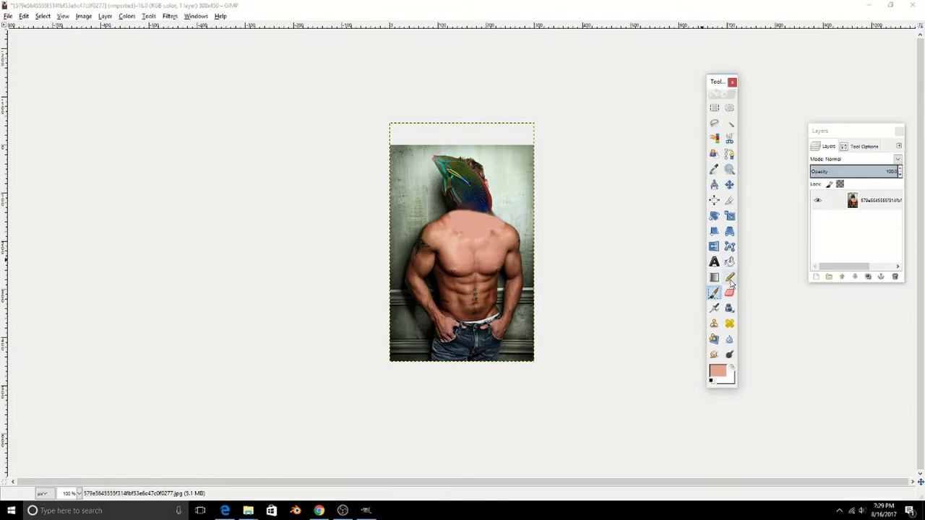
# Step: Smudge the painted skin at the neck to blend it with the lower edge of the fish head
pyautogui.click(714, 354)
pyautogui.moveTo(472, 218)
pyautogui.mouseDown()
pyautogui.moveTo(495, 224)
pyautogui.moveTo(471, 213)
pyautogui.moveTo(491, 211)
pyautogui.moveTo(474, 223)
pyautogui.moveTo(469, 210)
pyautogui.moveTo(492, 221)
pyautogui.moveTo(452, 210)
pyautogui.moveTo(479, 218)
pyautogui.moveTo(445, 221)
pyautogui.mouseUp()
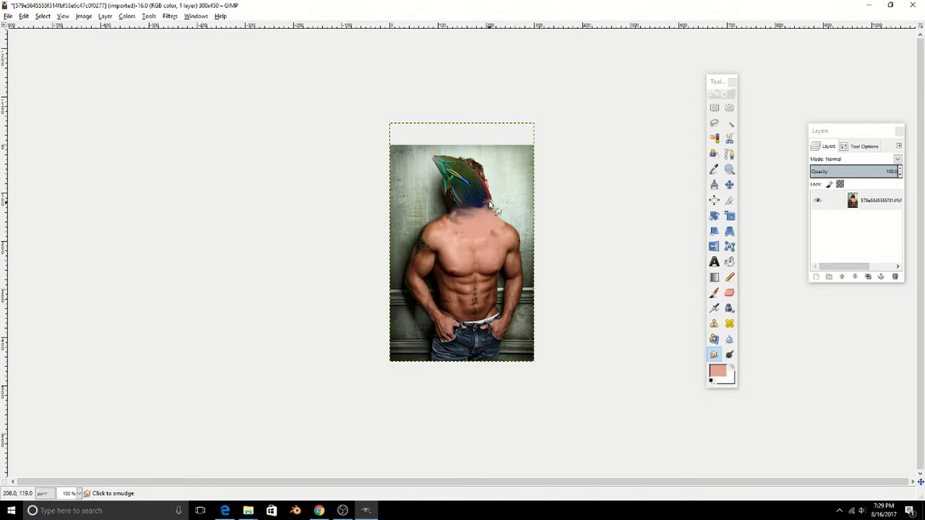
pyautogui.moveTo(496, 209)
pyautogui.mouseDown()
pyautogui.moveTo(462, 206)
pyautogui.moveTo(482, 205)
pyautogui.moveTo(484, 196)
pyautogui.moveTo(471, 211)
pyautogui.moveTo(482, 215)
pyautogui.moveTo(468, 202)
pyautogui.moveTo(489, 192)
pyautogui.mouseUp()
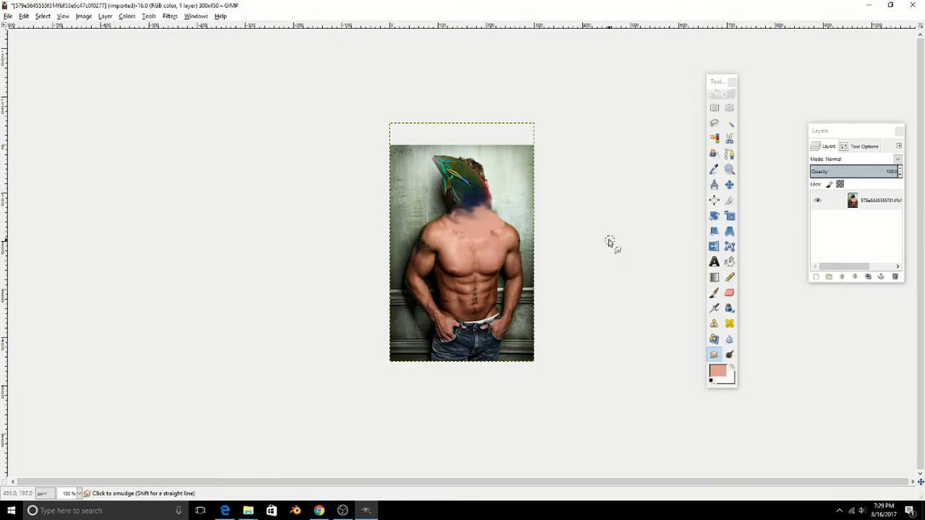
# Step: Outline the fish head, neck and shoulders with a freehand selection and cut them out onto a separate layer
pyautogui.click(714, 123)
pyautogui.moveTo(433, 155)
pyautogui.mouseDown()
pyautogui.moveTo(490, 178)
pyautogui.moveTo(520, 246)
pyautogui.mouseUp()
pyautogui.click(415, 240)
pyautogui.click(437, 220)
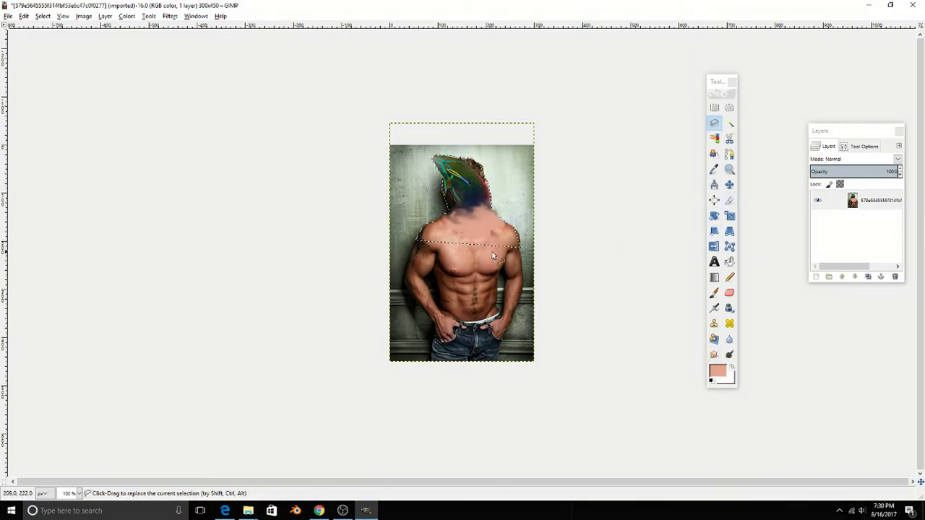
pyautogui.hotkey('ctrl', 'x')
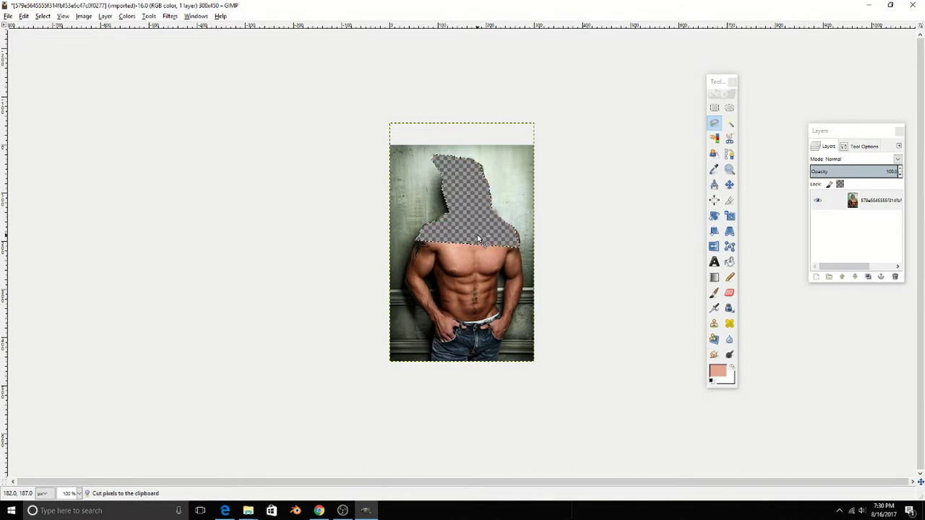
# Step: Add the text "WRASSE" near the head in the Showcard Gothic font
pyautogui.press('t')
pyautogui.click(409, 160)
pyautogui.click(860, 146)
pyautogui.click(818, 169)
pyautogui.scroll(-3, 845, 254)
pyautogui.scroll(-3, 846, 254)
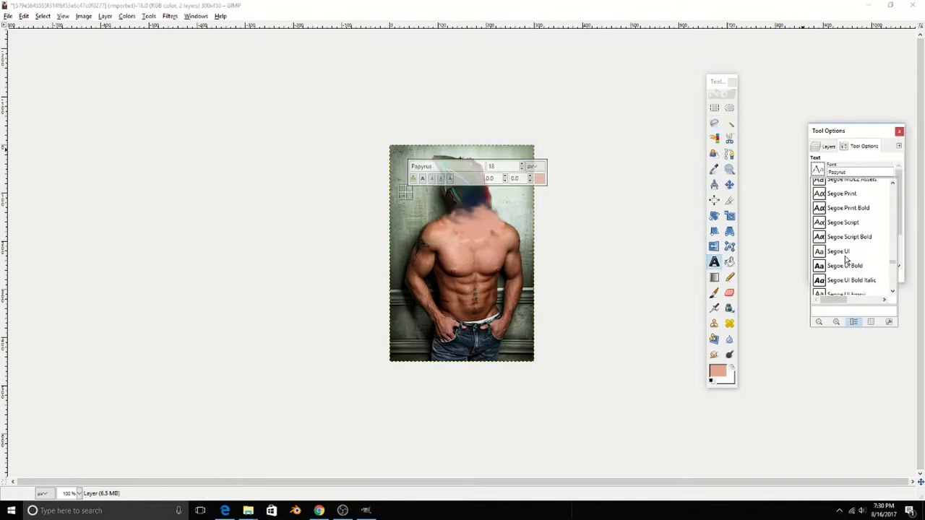
pyautogui.scroll(-2, 845, 266)
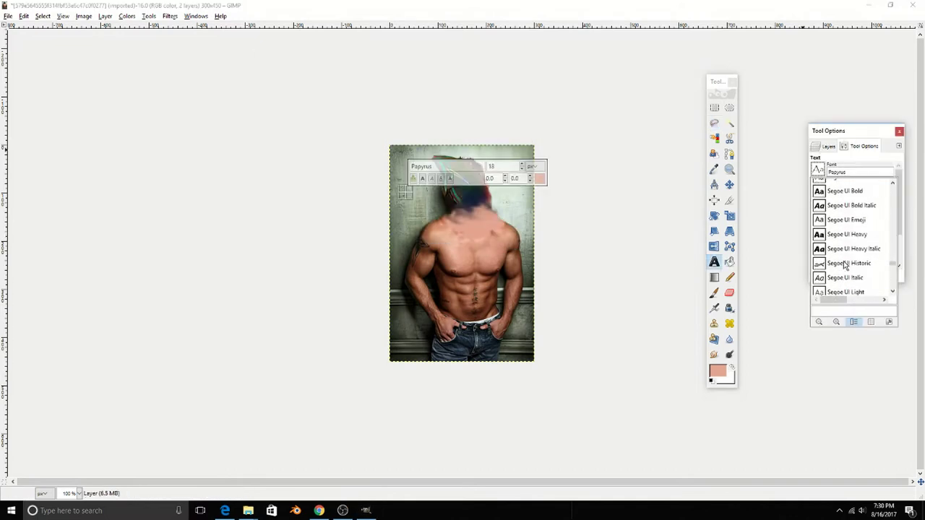
pyautogui.scroll(-4, 846, 266)
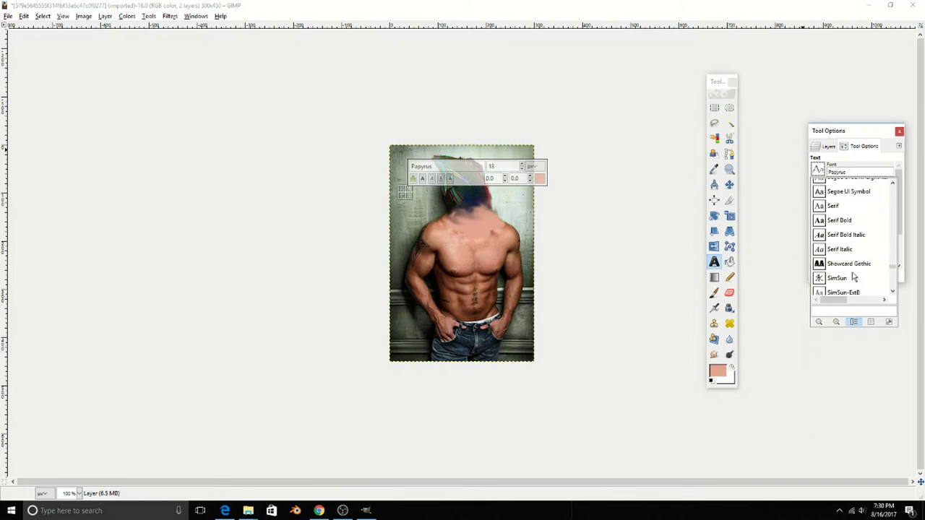
pyautogui.click(846, 265)
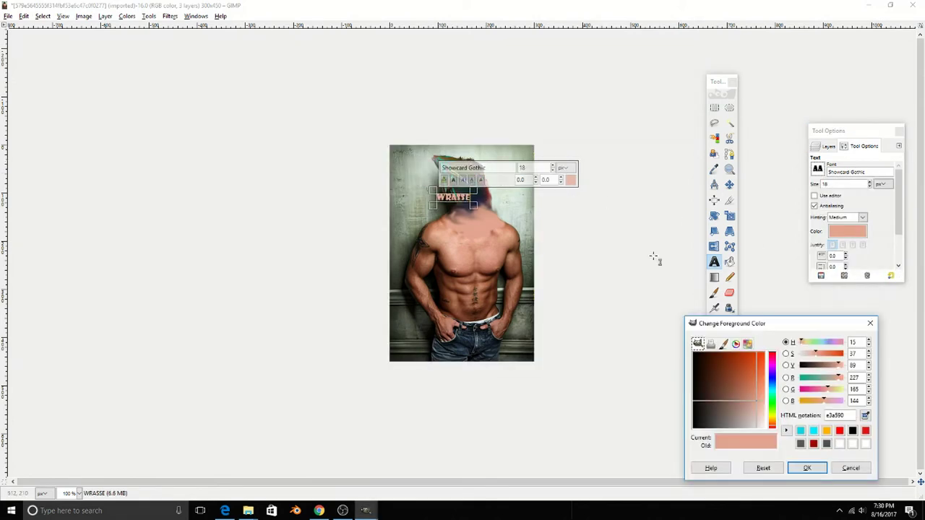
# Step: Set the colour of the WRASSE text to a bright blue
pyautogui.click(770, 379)
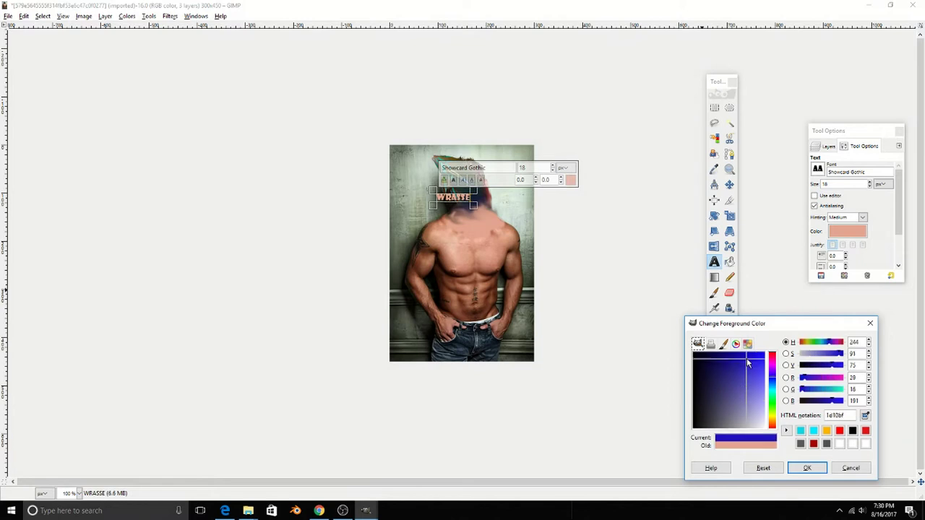
pyautogui.moveTo(747, 357); pyautogui.dragTo(764, 389)
pyautogui.click(807, 467)
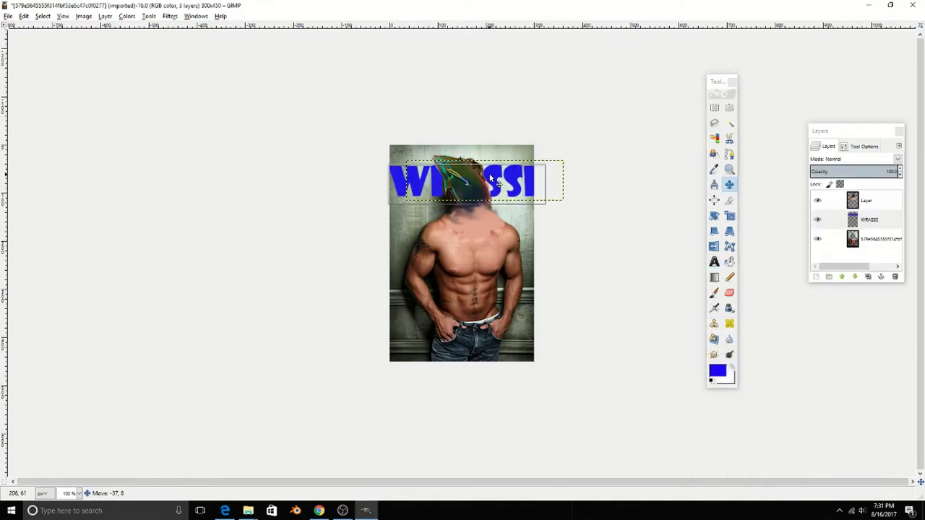
# Step: Scale the WRASSE text to fit the photo's width and move it behind the fish head near the top edge
pyautogui.moveTo(489, 177); pyautogui.dragTo(475, 184)
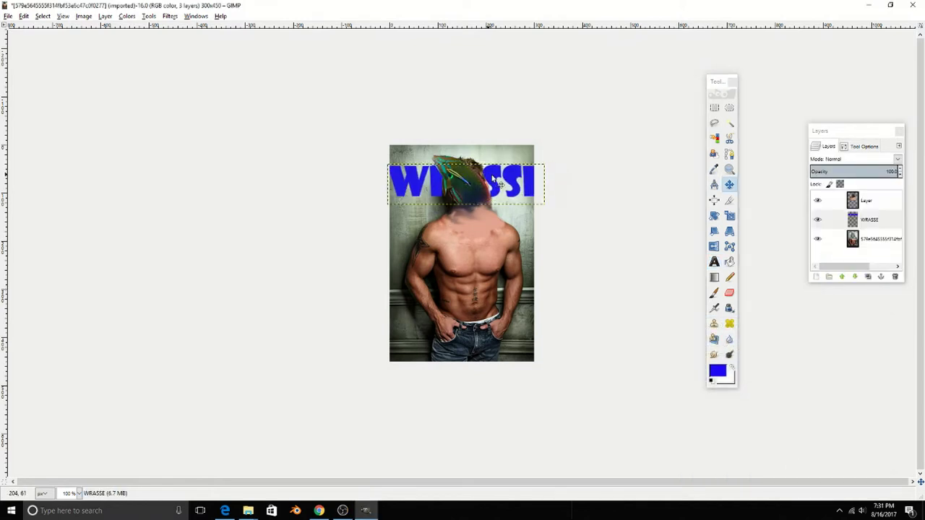
pyautogui.click(714, 216)
pyautogui.click(729, 216)
pyautogui.click(547, 181)
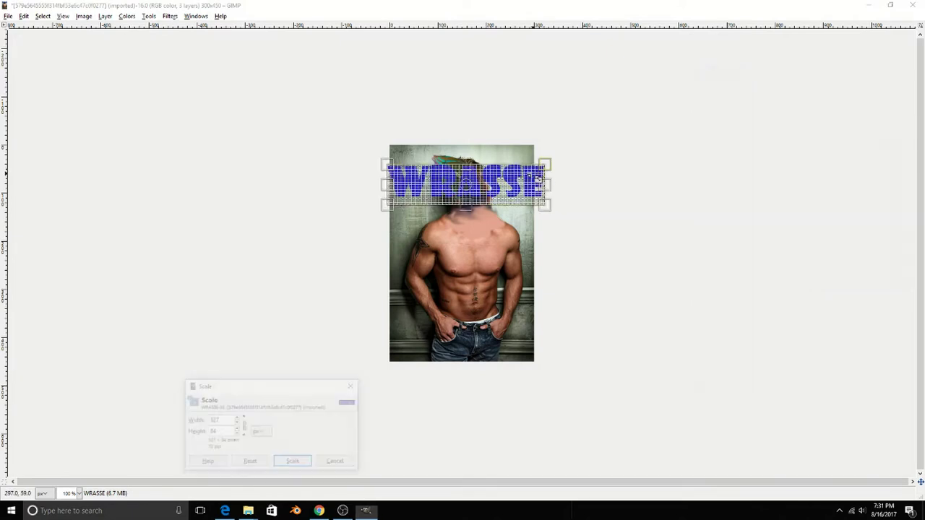
pyautogui.click(335, 460)
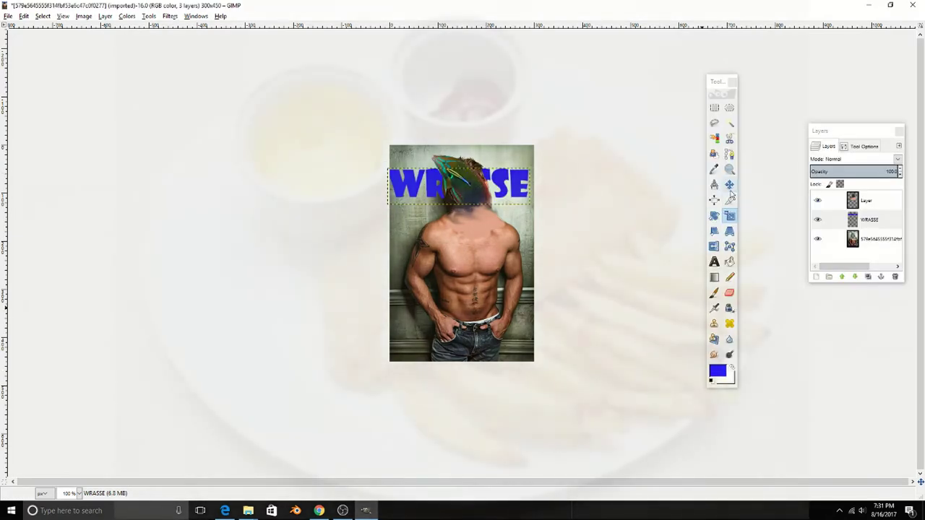
pyautogui.click(729, 184)
pyautogui.moveTo(517, 179); pyautogui.dragTo(519, 158)
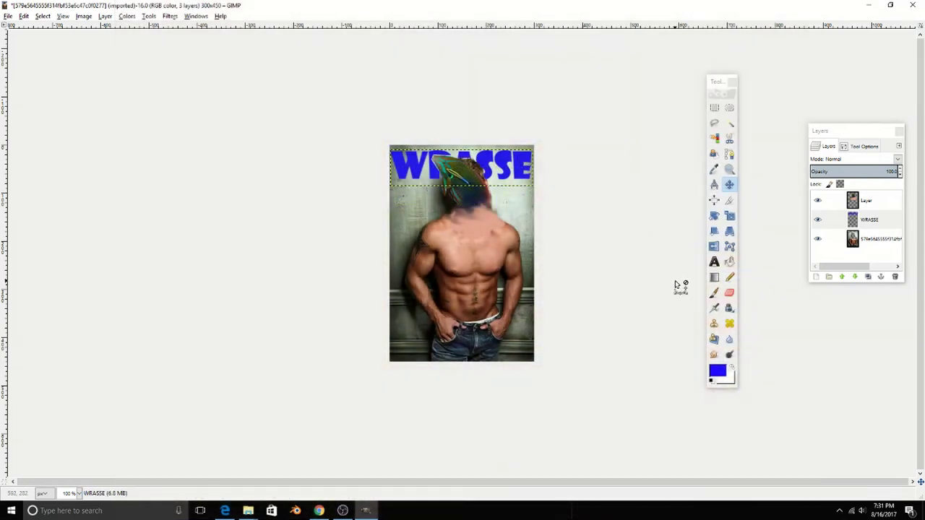
# Step: Export the picture as "Wrasse Perfection.jpg" and close the image without saving the project
pyautogui.hotkey('ctrl', 'shift', 'e')
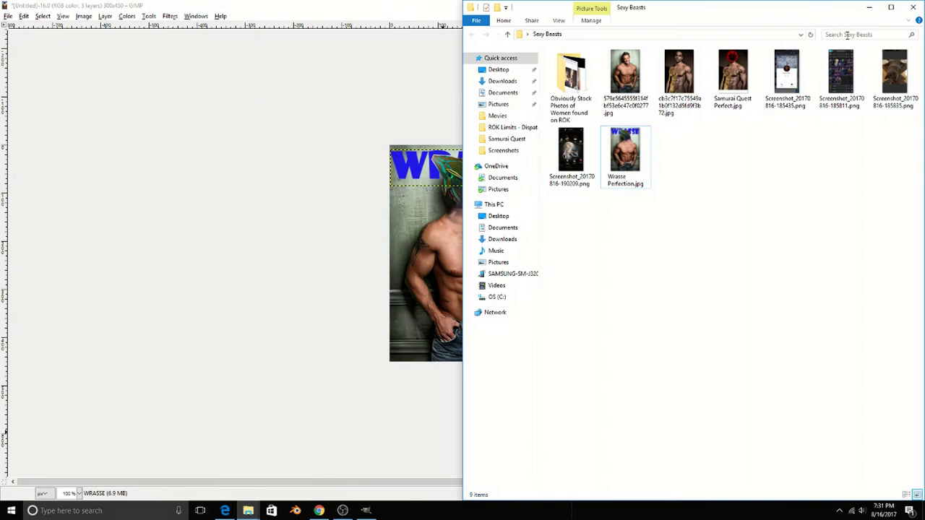
pyautogui.hotkey('ctrl', 'w')
pyautogui.click(483, 317)
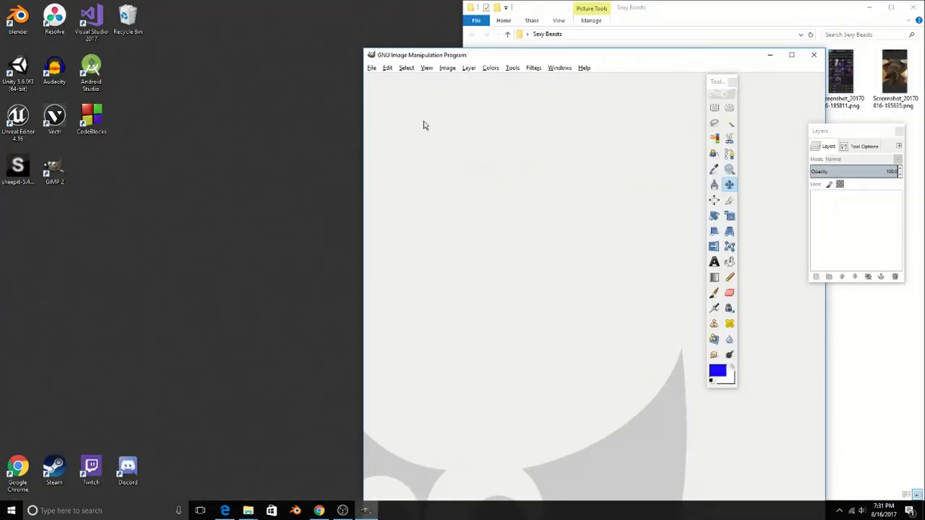
# Step: Switch to Chrome and search Google Images for "fire effects" in a new tab
pyautogui.click(318, 511)
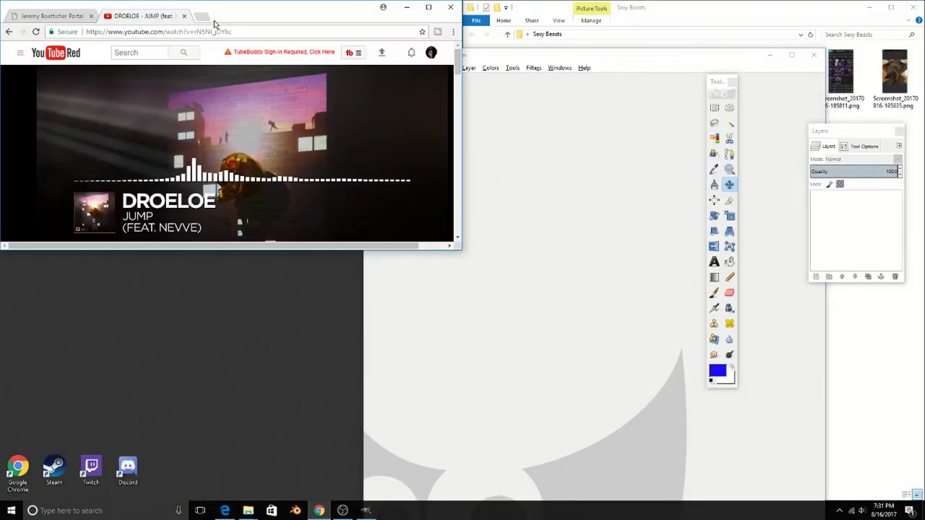
pyautogui.click(201, 16)
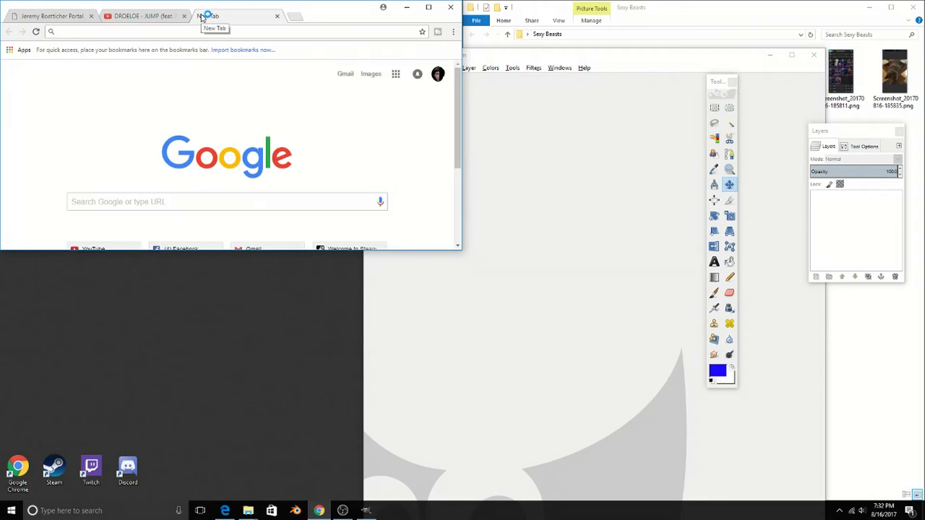
pyautogui.write('fire ')
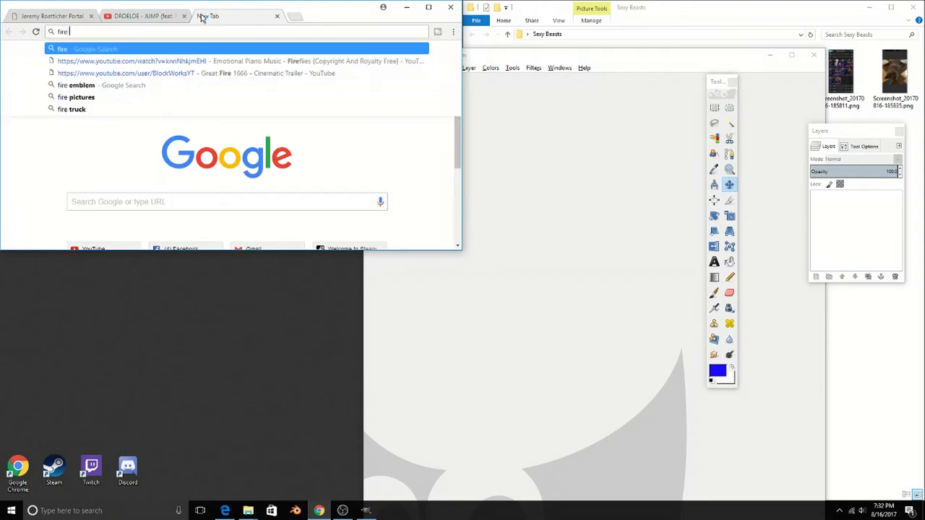
pyautogui.write('effects')
pyautogui.press('Return')
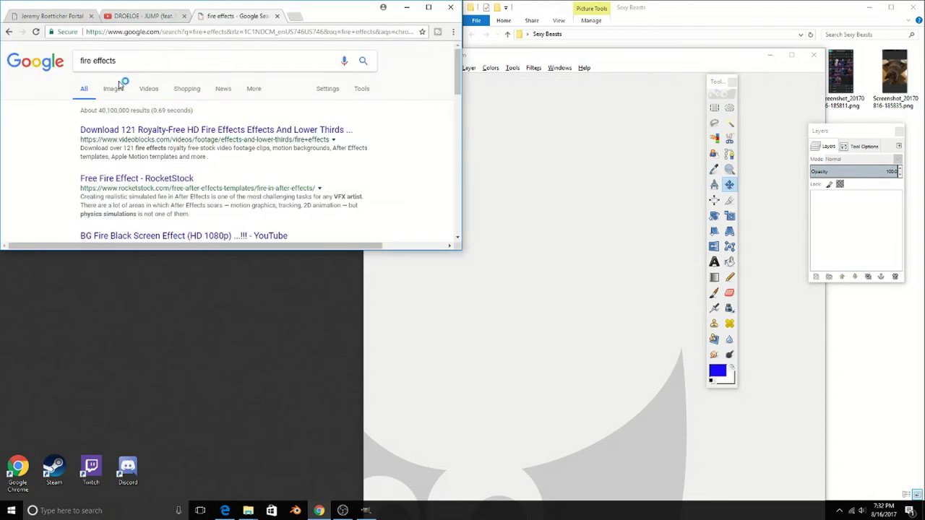
pyautogui.click(113, 88)
pyautogui.scroll(-3, 209, 181)
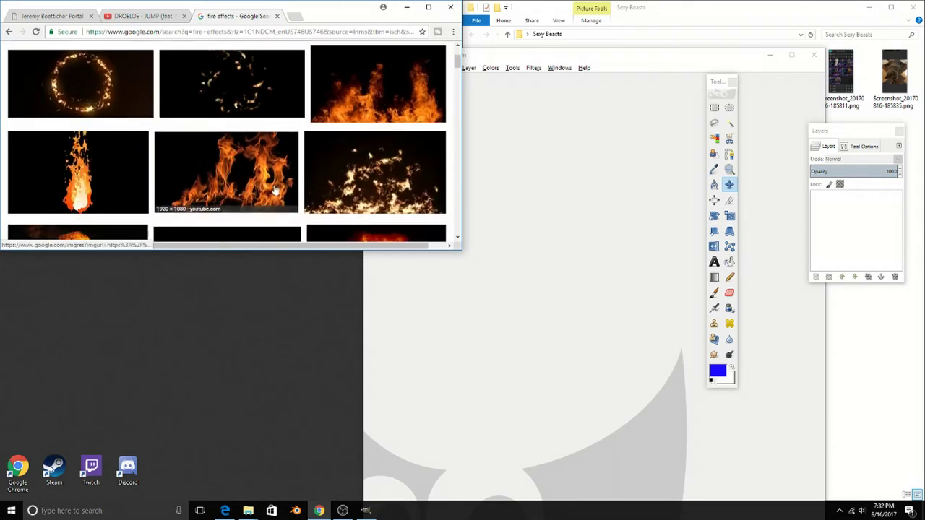
# Step: Save the orange flames picture and the small yellow fire picture from the image results to the desktop
pyautogui.moveTo(248, 166); pyautogui.dragTo(273, 323)
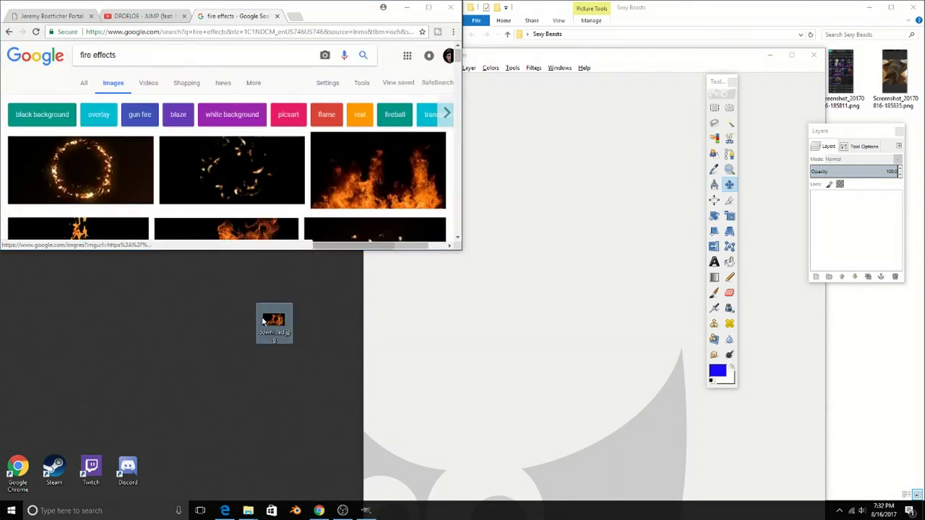
pyautogui.scroll(-3, 130, 175)
pyautogui.moveTo(130, 176); pyautogui.dragTo(271, 323)
pyautogui.scroll(-3, 443, 151)
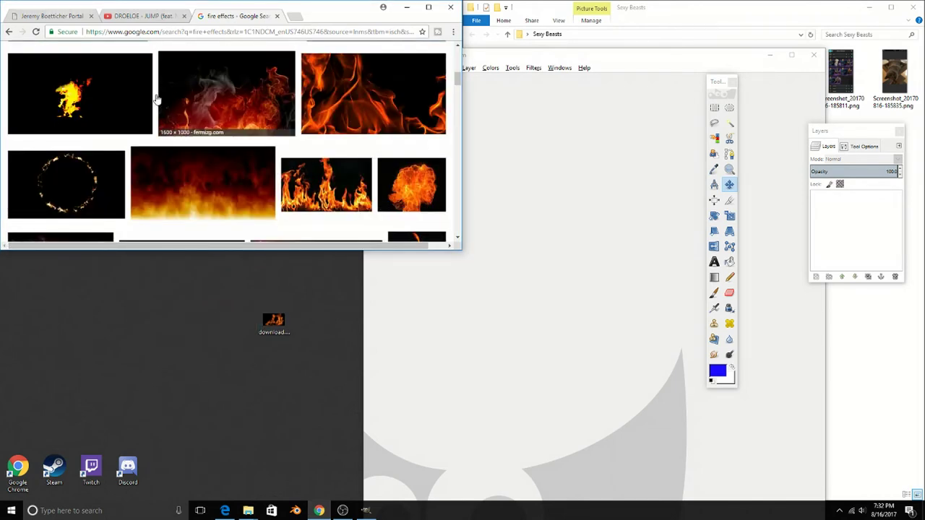
pyautogui.moveTo(72, 129); pyautogui.dragTo(231, 334)
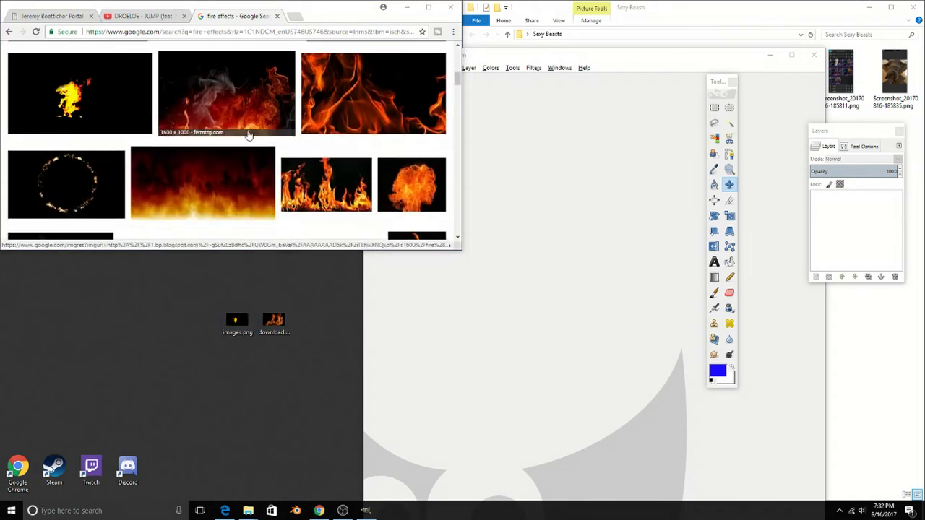
pyautogui.click(407, 7)
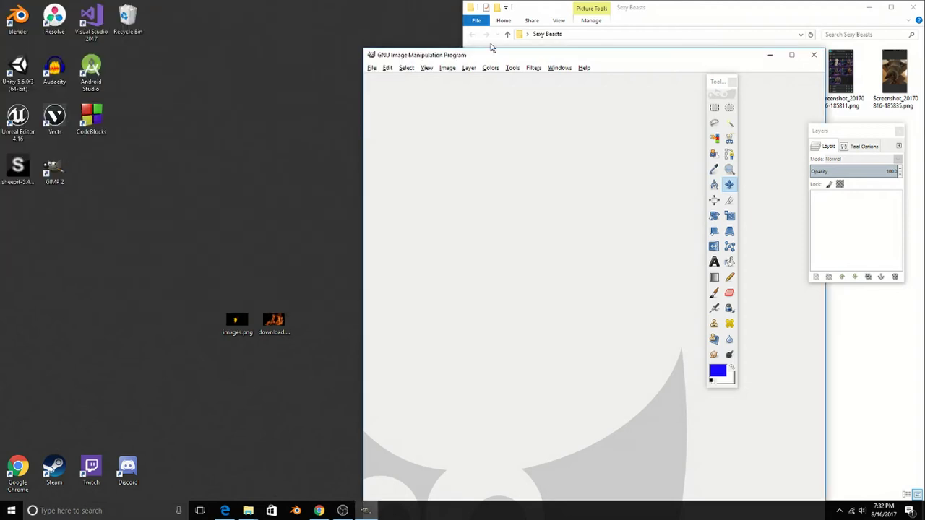
# Step: Switch to GIMP and open the first shirtless model photo from the Sexy Beasts folder in a maximized window
pyautogui.moveTo(654, 56); pyautogui.dragTo(370, 24)
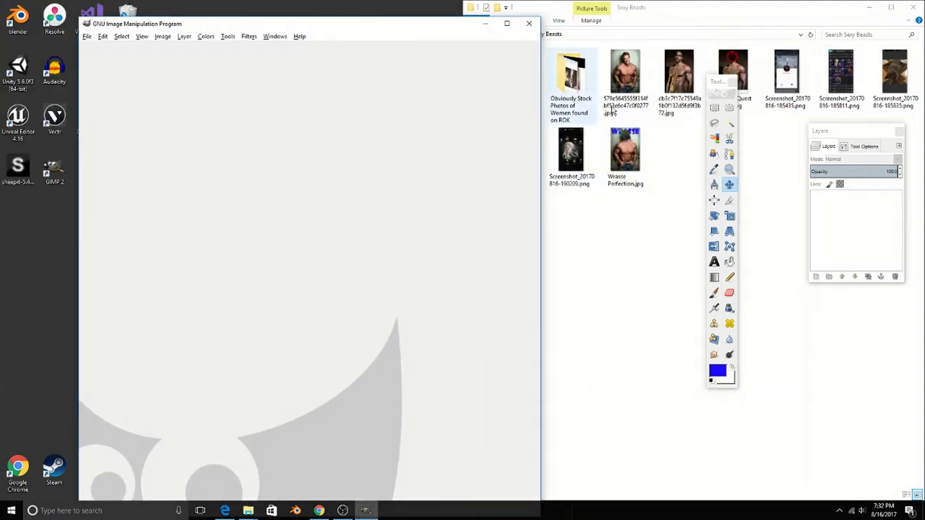
pyautogui.moveTo(625, 72); pyautogui.dragTo(419, 182)
pyautogui.moveTo(435, 26); pyautogui.dragTo(547, 1)
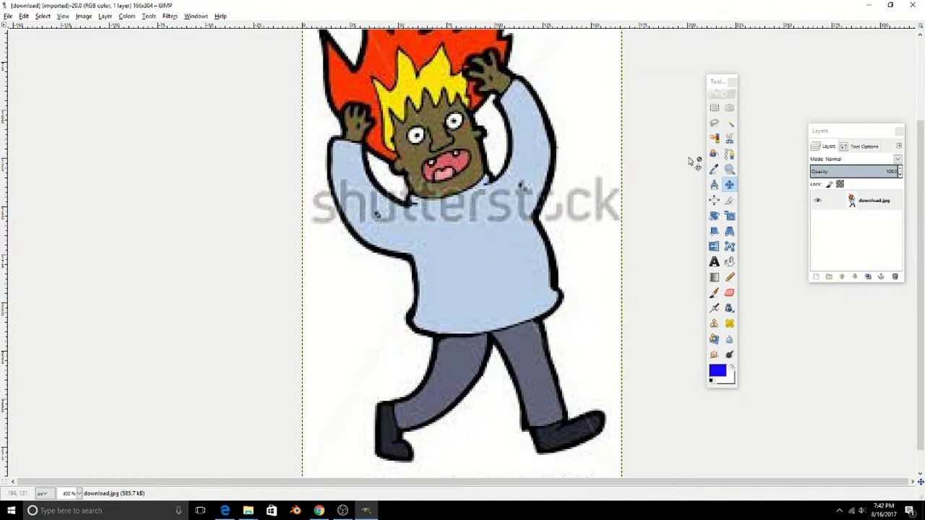
# Step: Export the HEATEM picture as "heatem in his essence.jpg" into the Sexy Beasts folder
pyautogui.press('+')
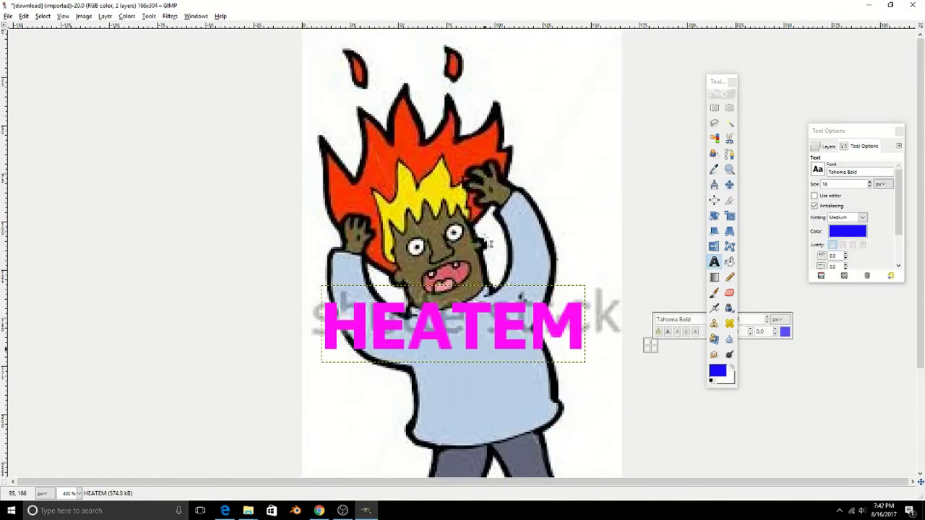
pyautogui.scroll(-5, 485, 240)
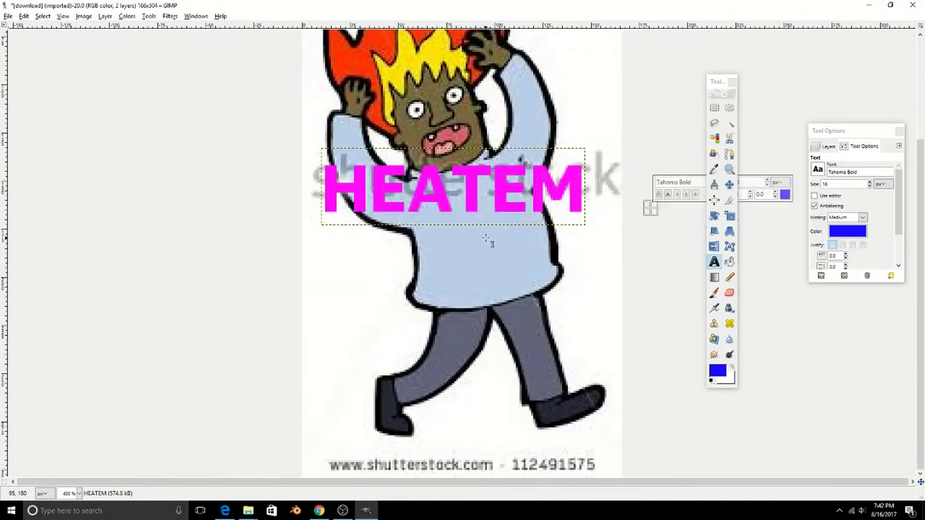
pyautogui.scroll(5, 486, 240)
pyautogui.hotkey('ctrl', 'shift', 'e')
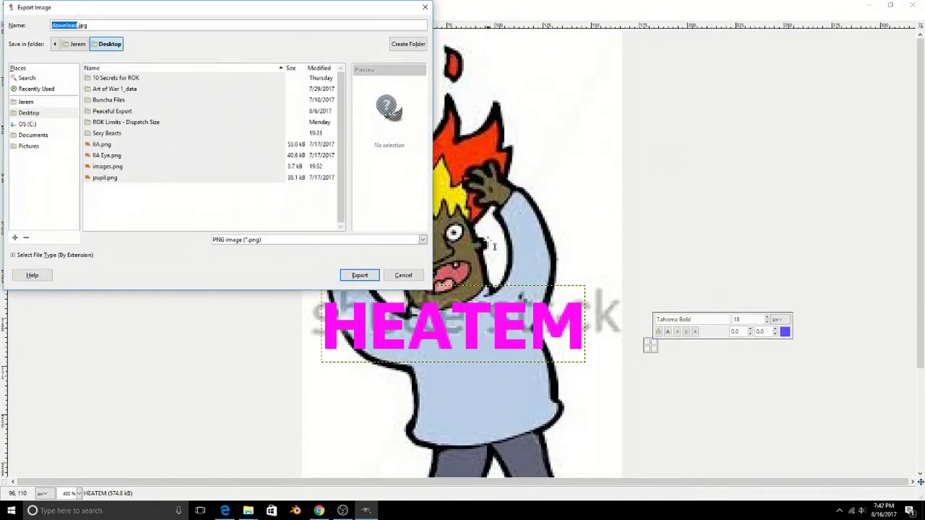
pyautogui.write('ghe')
pyautogui.press('BackSpace')
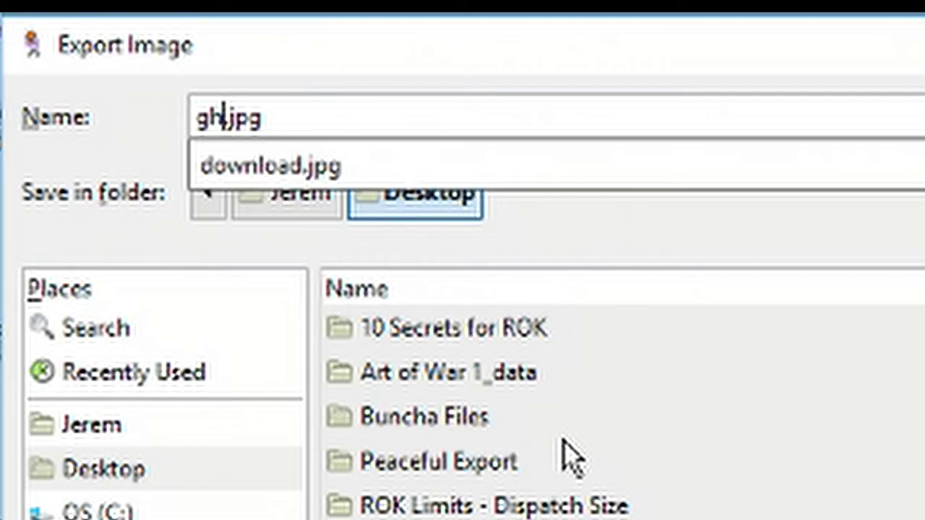
pyautogui.press('BackSpace')
pyautogui.press('BackSpace')
pyautogui.write('heatem in his essen')
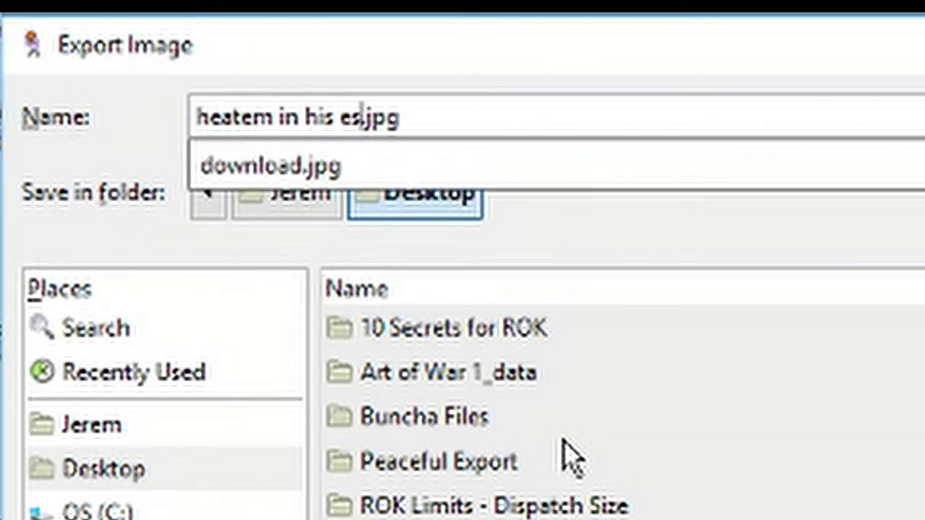
pyautogui.write('ce')
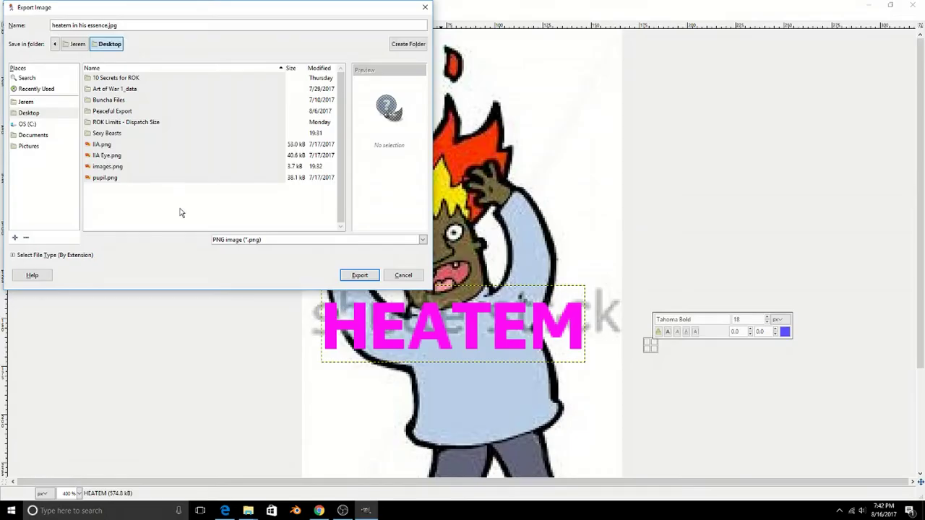
pyautogui.doubleClick(112, 133)
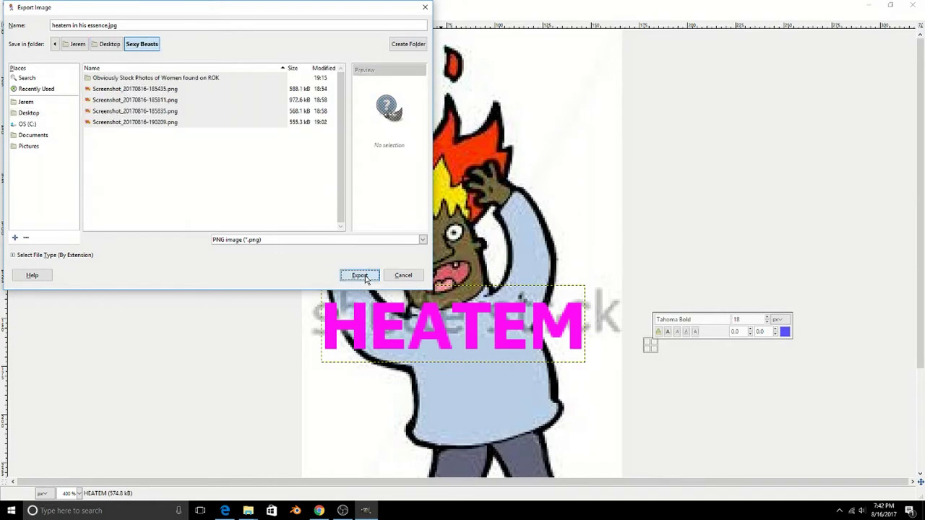
pyautogui.click(365, 276)
pyautogui.click(476, 316)
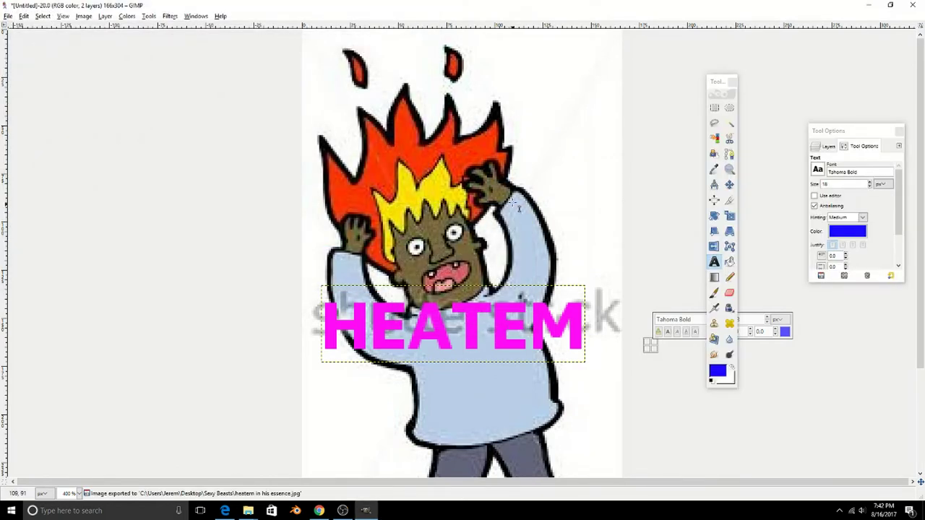
# Step: Close the HEATEM image, discarding its unsaved changes, and bring up the Sexy Beasts folder beside the empty editor
pyautogui.scroll(-4, 515, 199)
pyautogui.scroll(4, 515, 199)
pyautogui.click(912, 5)
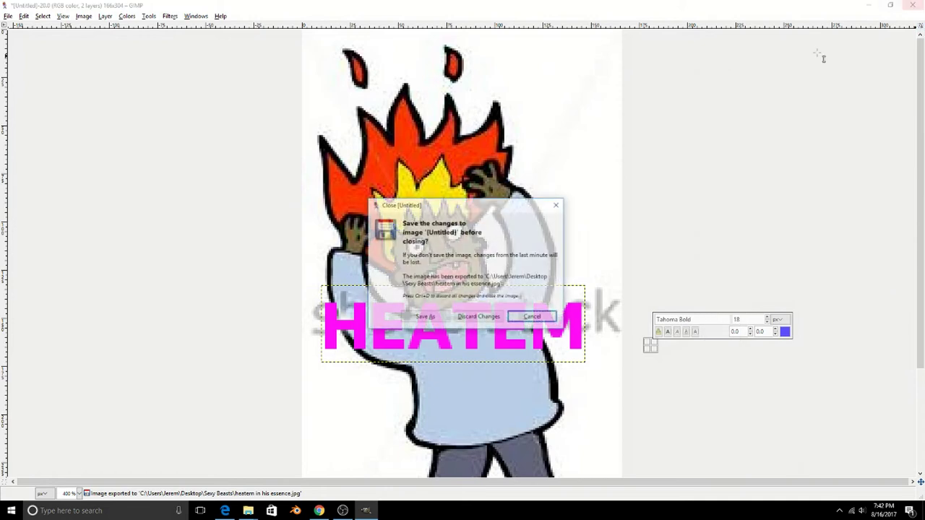
pyautogui.click(479, 316)
pyautogui.moveTo(544, 58); pyautogui.dragTo(1, 72)
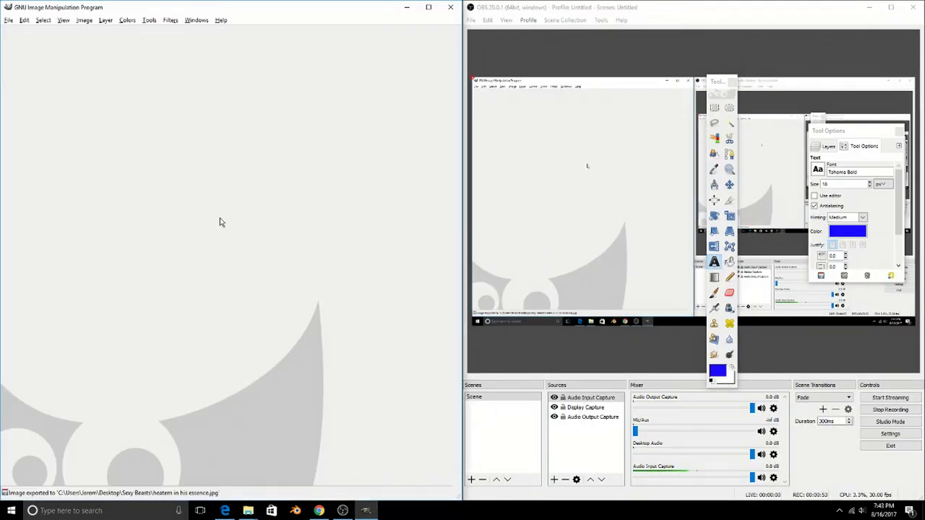
pyautogui.moveTo(247, 510)
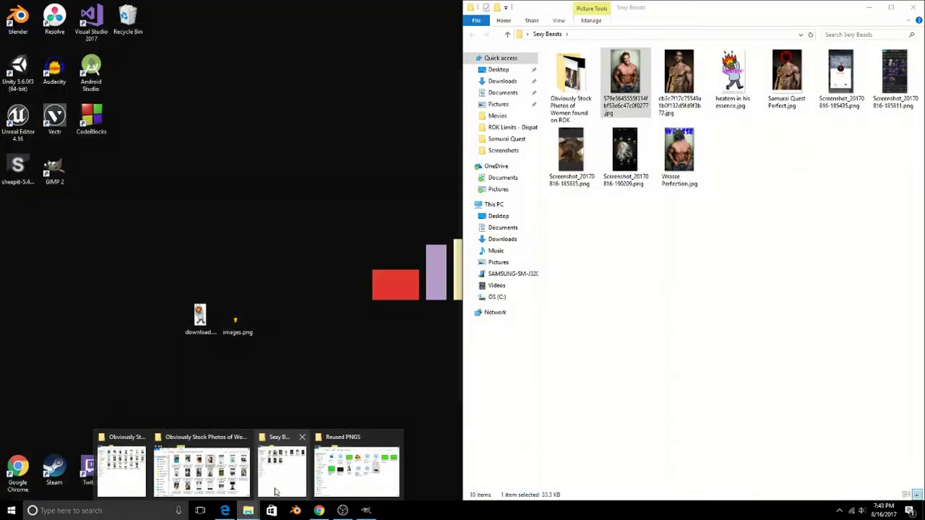
pyautogui.click(276, 490)
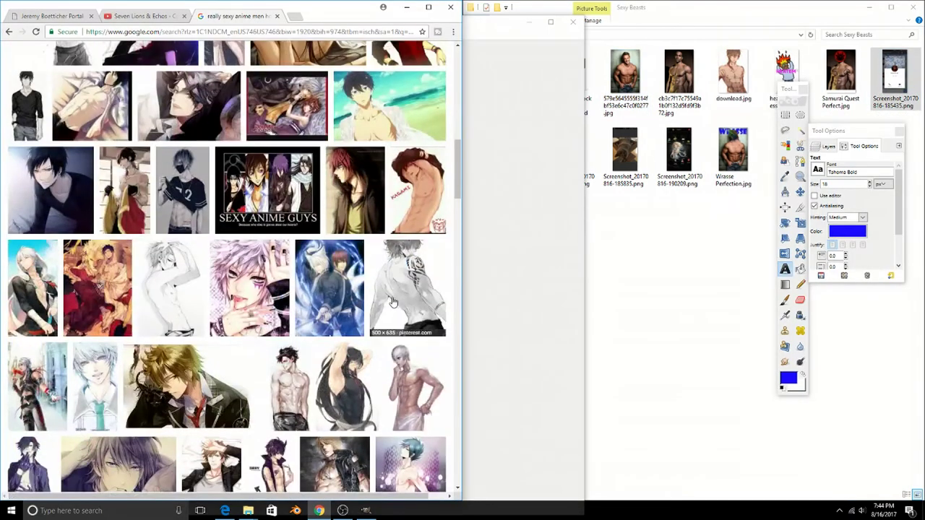
# Step: Find the black-haired anime character from BuzzFeed in the image results and save the picture into the Sexy Beasts folder
pyautogui.scroll(-3, 402, 323)
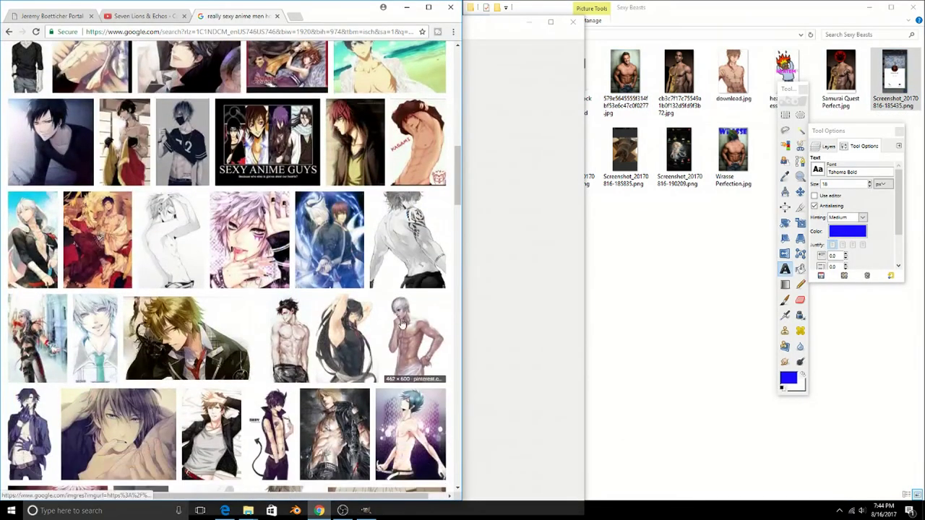
pyautogui.scroll(-4, 402, 323)
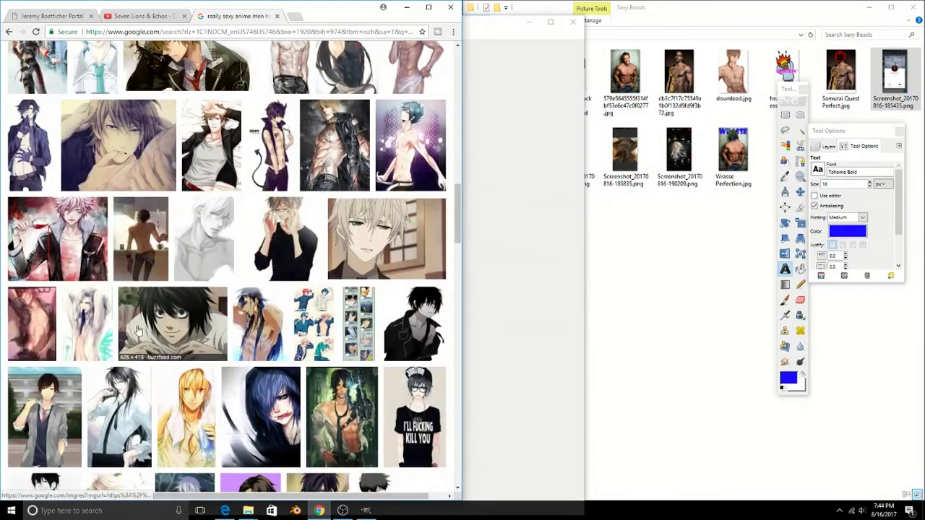
pyautogui.click(151, 323)
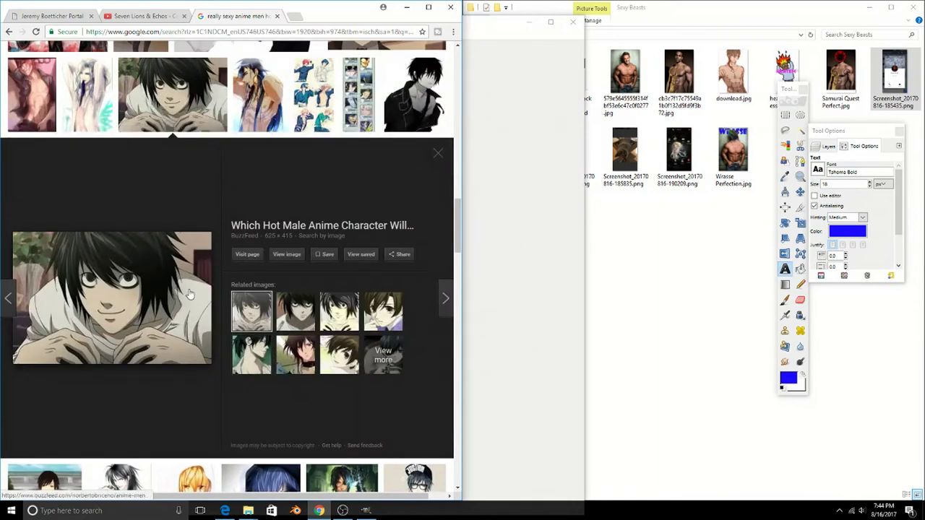
pyautogui.moveTo(602, 245); pyautogui.dragTo(658, 250)
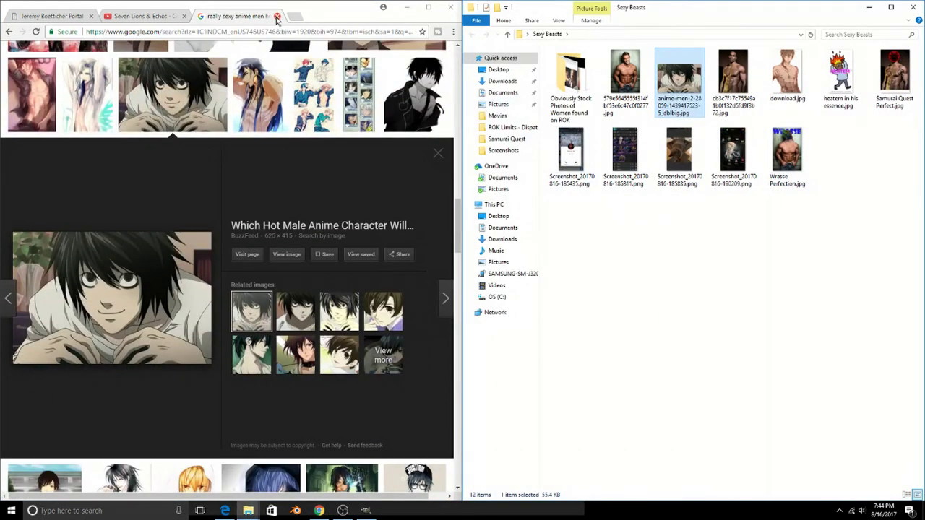
pyautogui.click(407, 7)
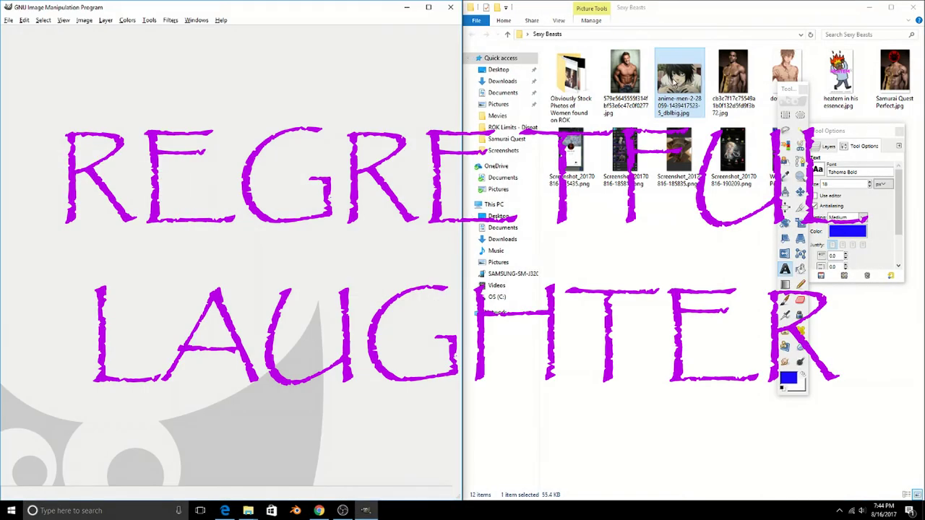
# Step: Open the saved anime picture in GIMP and outline the face in the overlaid round profile photo with Free Select
pyautogui.moveTo(675, 81); pyautogui.dragTo(212, 214)
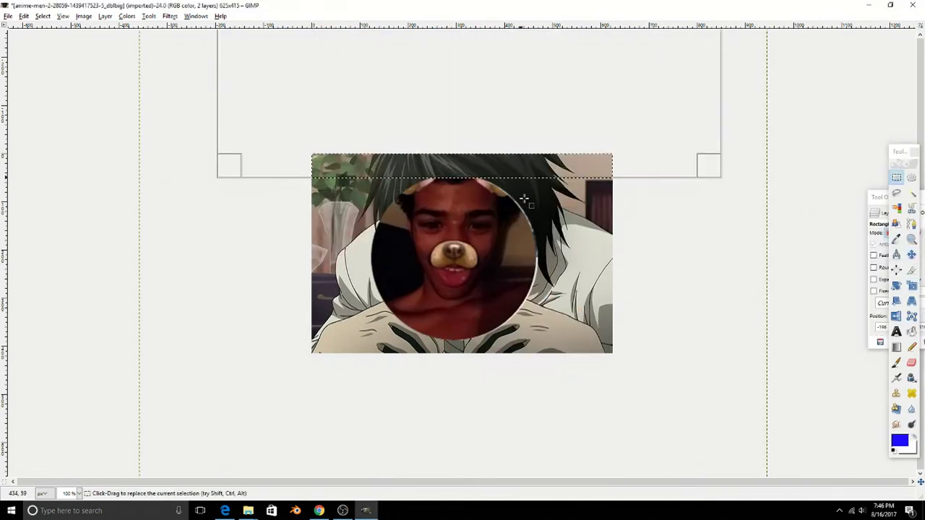
pyautogui.click(488, 275)
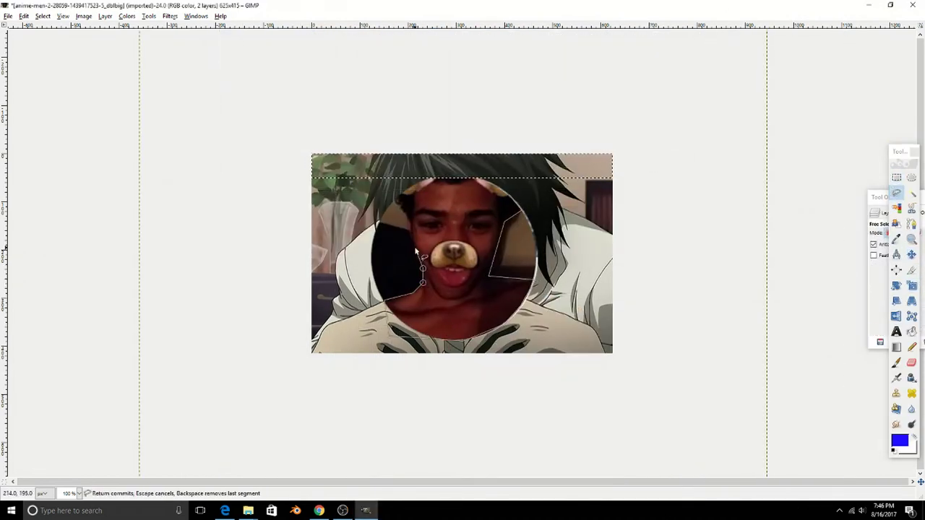
pyautogui.click(42, 16)
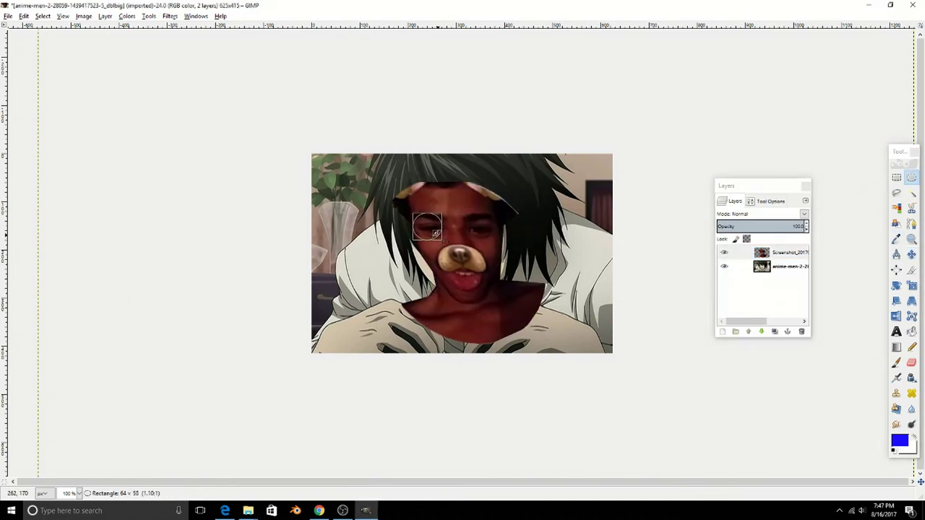
# Step: Delete an elliptical area about 60 px wide over one eye of the face layer to expose the anime eye, and clear the selection
pyautogui.moveTo(437, 234); pyautogui.dragTo(438, 238)
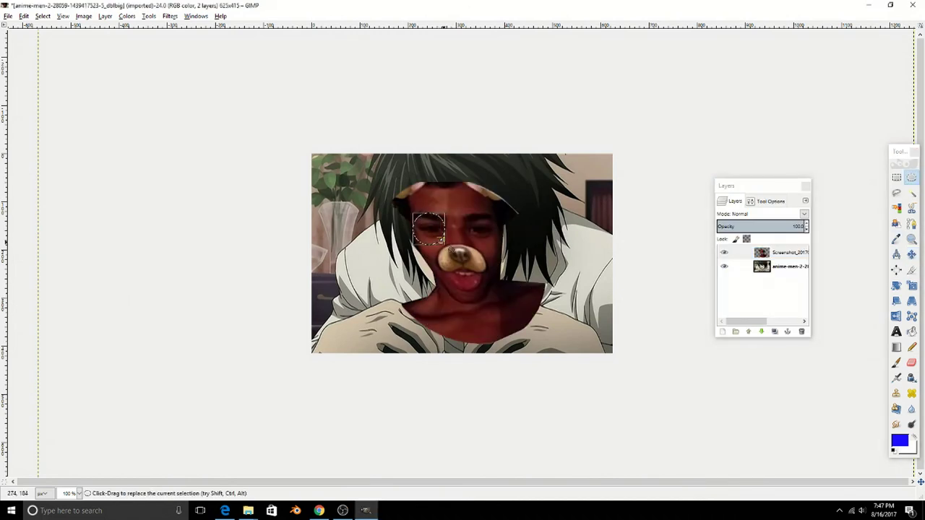
pyautogui.moveTo(441, 243); pyautogui.dragTo(438, 236)
pyautogui.press('Delete')
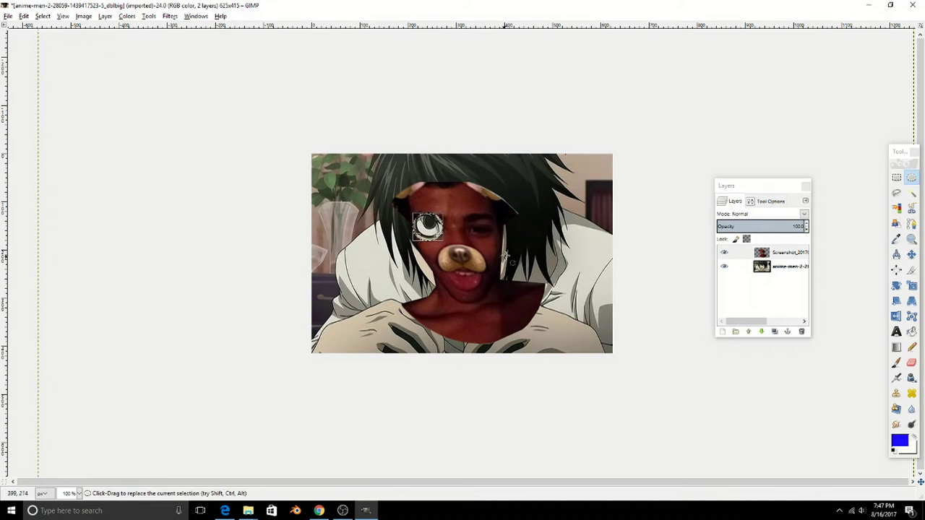
pyautogui.click(529, 255)
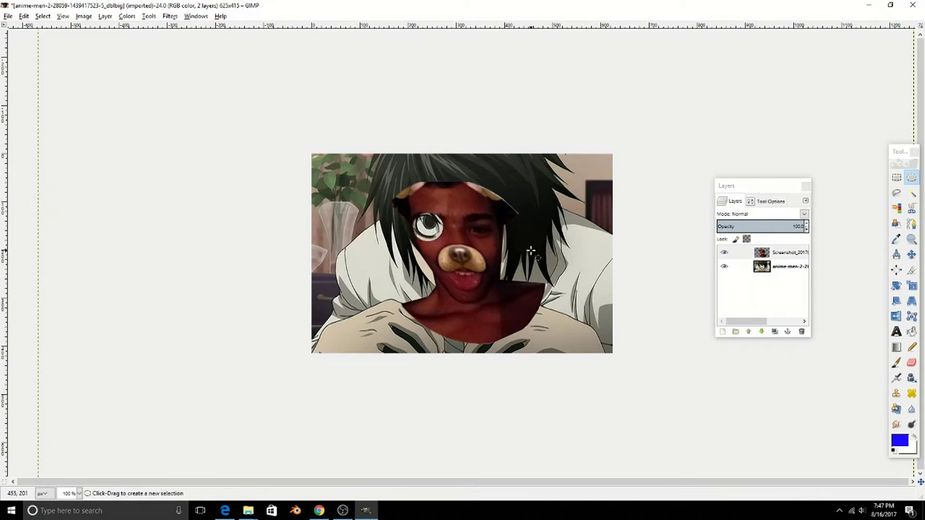
pyautogui.click(772, 202)
pyautogui.click(725, 202)
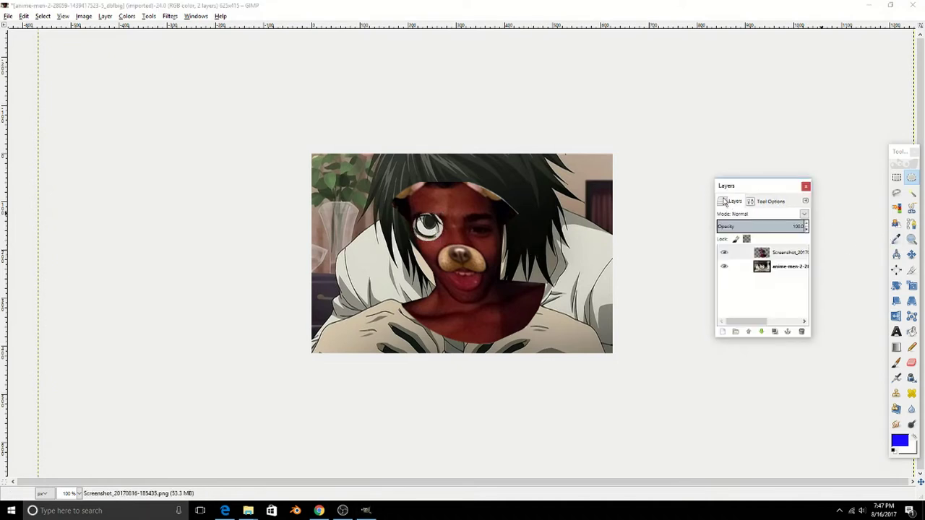
# Step: Delete an elliptical area about 60 px wide over the second eye of the face layer to expose the other anime eye, and clear the selection
pyautogui.click(725, 254)
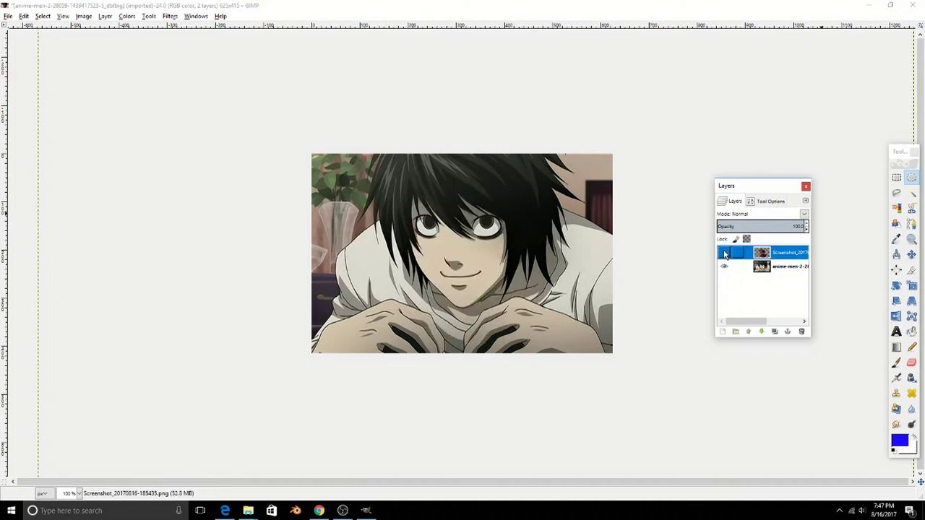
pyautogui.click(725, 254)
pyautogui.click(725, 254)
pyautogui.click(725, 254)
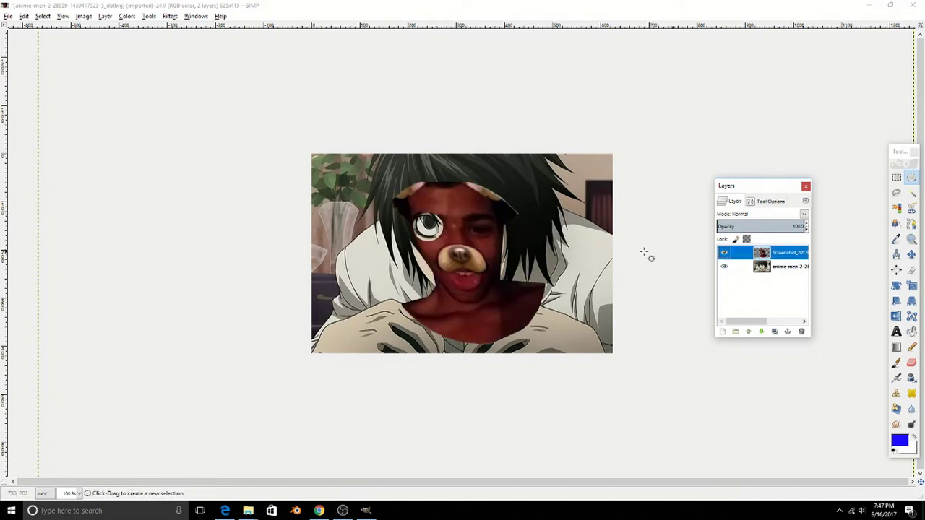
pyautogui.moveTo(474, 231)
pyautogui.mouseDown()
pyautogui.moveTo(497, 210)
pyautogui.moveTo(475, 236)
pyautogui.moveTo(484, 218)
pyautogui.mouseUp()
pyautogui.press('Delete')
pyautogui.hotkey('ctrl', 'z')
pyautogui.press('Delete')
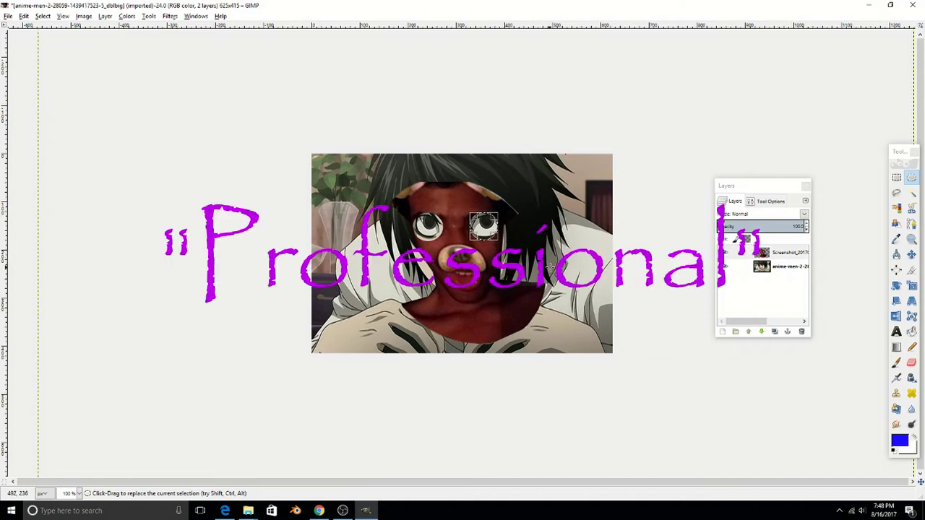
pyautogui.click(555, 257)
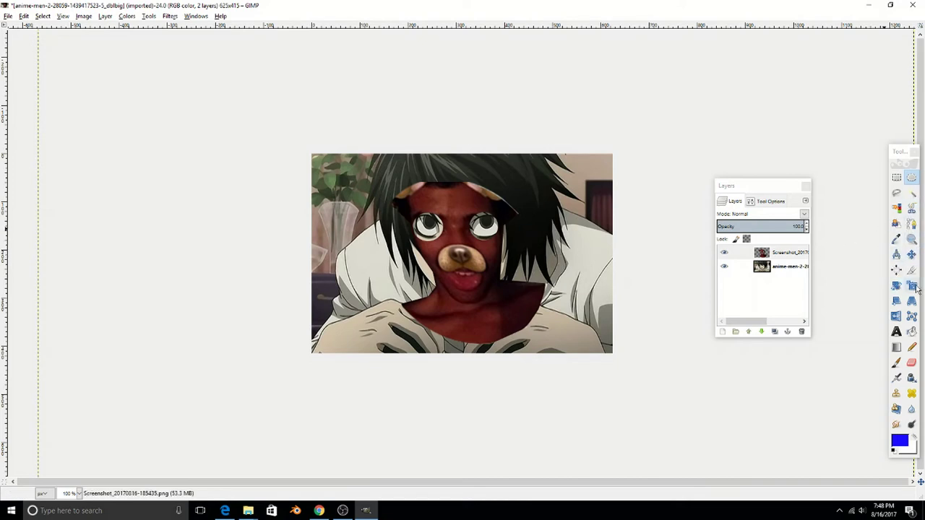
# Step: Outline the neck and shoulders on the face layer with Free Select and delete them
pyautogui.click(897, 193)
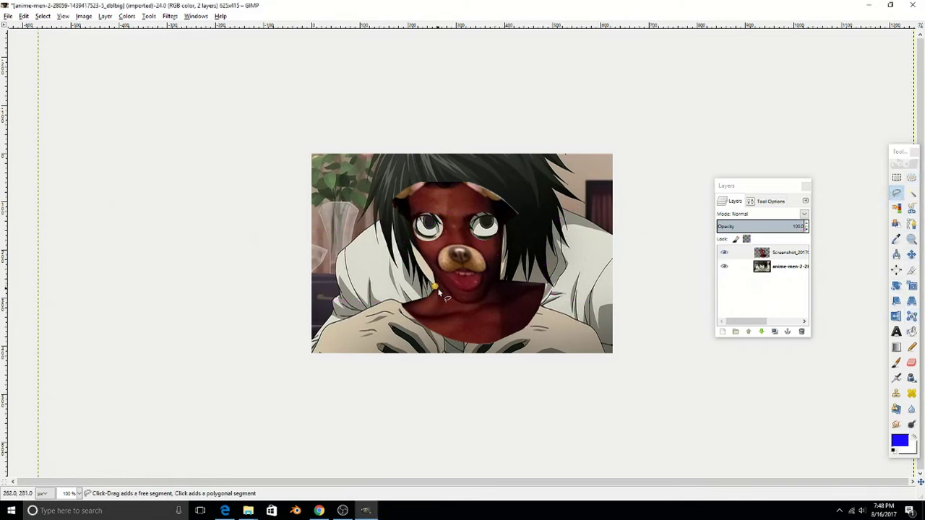
pyautogui.press('Delete')
# Step: Merge the face layer down onto the anime picture and smudge the face's edges into the surrounding hair and skin
pyautogui.rightClick(777, 252)
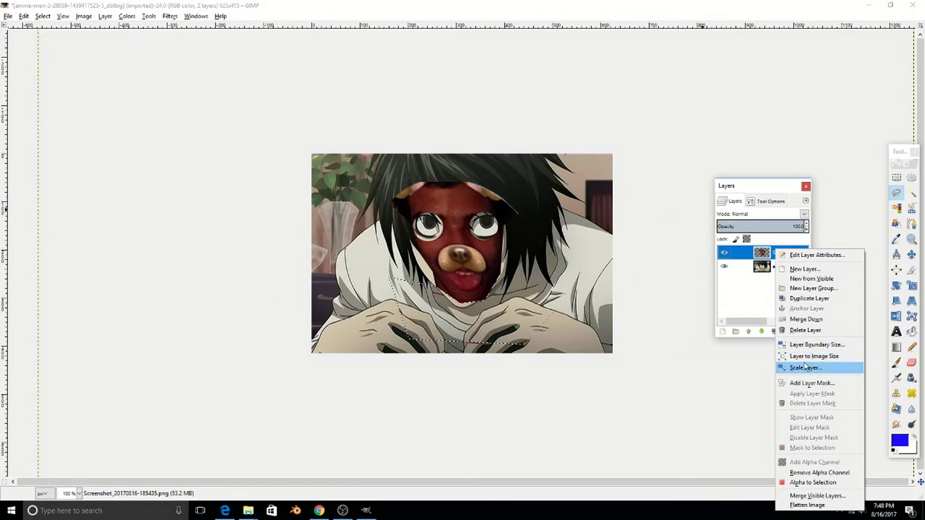
pyautogui.click(805, 329)
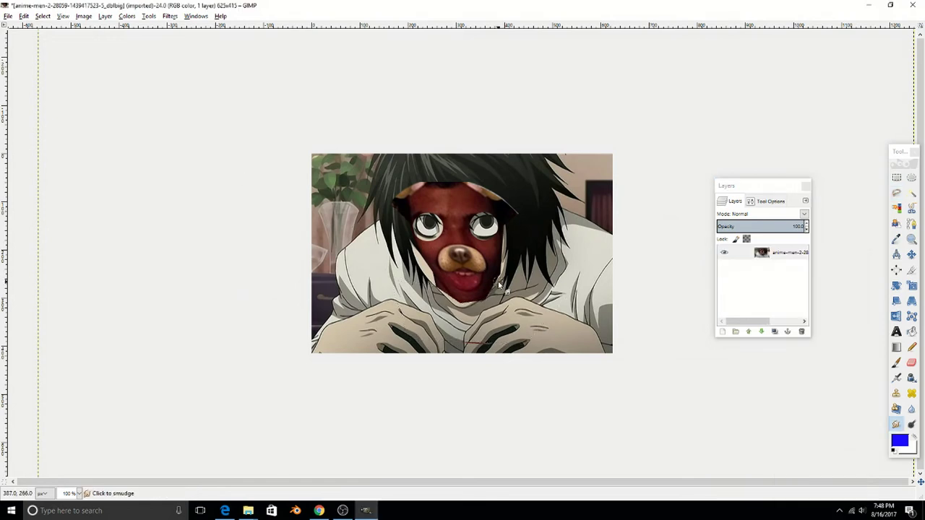
pyautogui.moveTo(500, 283)
pyautogui.mouseDown()
pyautogui.moveTo(456, 320)
pyautogui.moveTo(492, 279)
pyautogui.moveTo(491, 263)
pyautogui.moveTo(491, 286)
pyautogui.moveTo(501, 252)
pyautogui.moveTo(483, 290)
pyautogui.moveTo(459, 299)
pyautogui.moveTo(466, 302)
pyautogui.moveTo(432, 279)
pyautogui.moveTo(443, 287)
pyautogui.moveTo(426, 258)
pyautogui.moveTo(436, 284)
pyautogui.moveTo(405, 237)
pyautogui.moveTo(448, 300)
pyautogui.moveTo(467, 297)
pyautogui.moveTo(497, 262)
pyautogui.moveTo(420, 183)
pyautogui.moveTo(464, 182)
pyautogui.moveTo(417, 190)
pyautogui.moveTo(425, 181)
pyautogui.moveTo(369, 217)
pyautogui.moveTo(405, 193)
pyautogui.moveTo(401, 212)
pyautogui.moveTo(420, 201)
pyautogui.mouseUp()
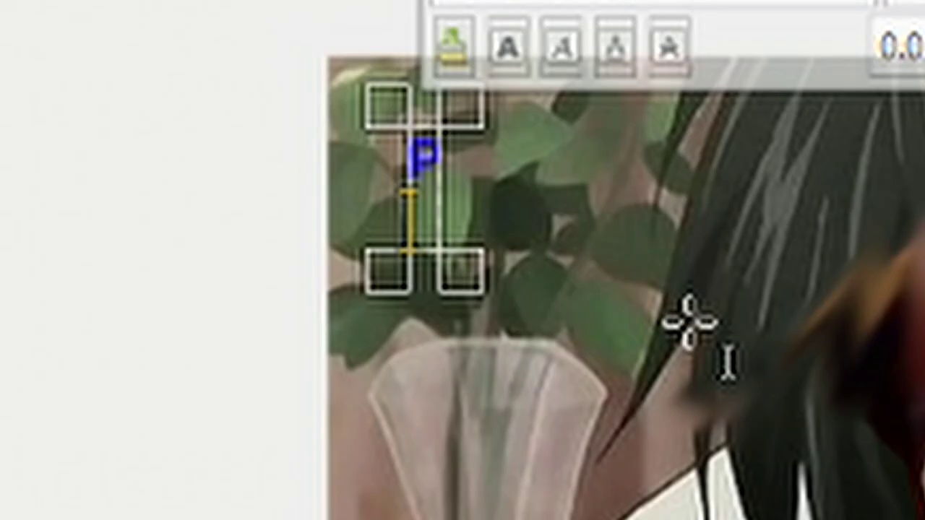
# Step: Enter PRINCE as vertical text down the left side of the anime picture and set its font to Rockwell
pyautogui.write('RINC')
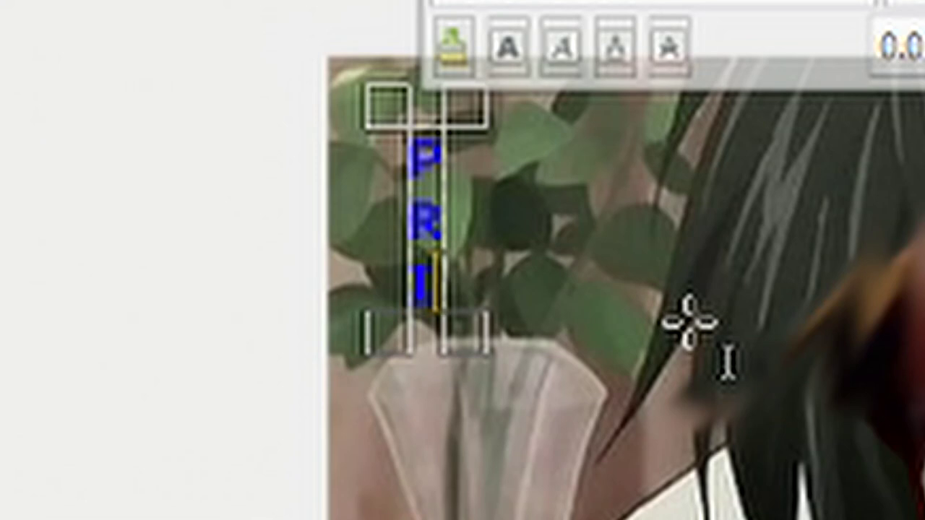
pyautogui.write('E')
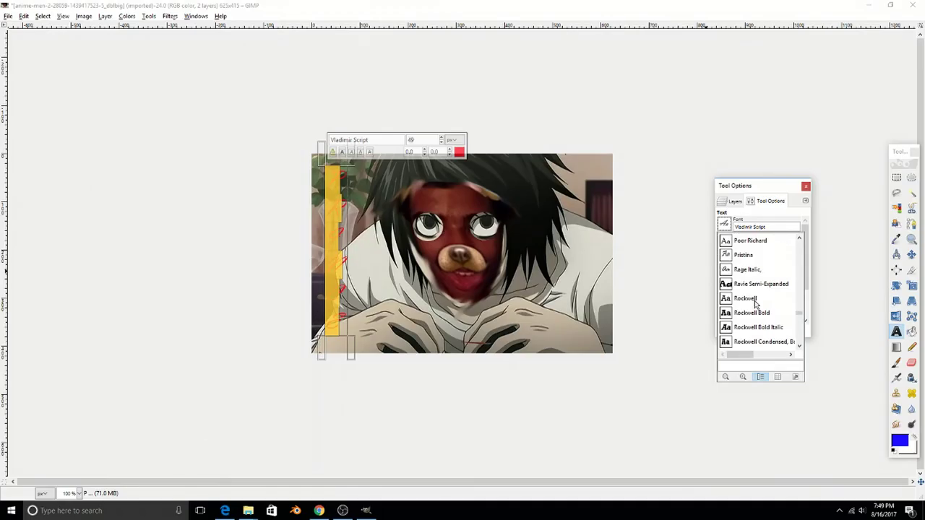
pyautogui.click(751, 298)
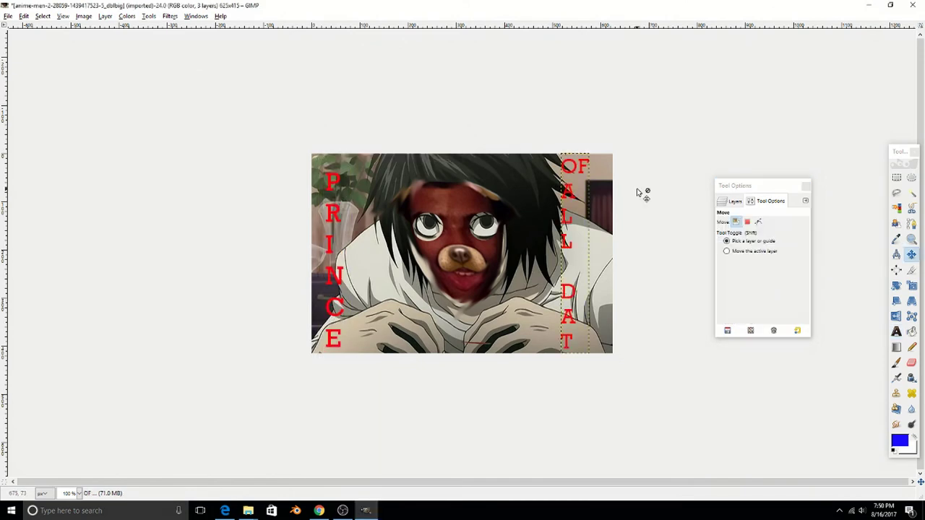
# Step: Export the picture to the Sexy Beasts folder as "totally going up there.jpg"
pyautogui.hotkey('ctrl', 'shift', 'e')
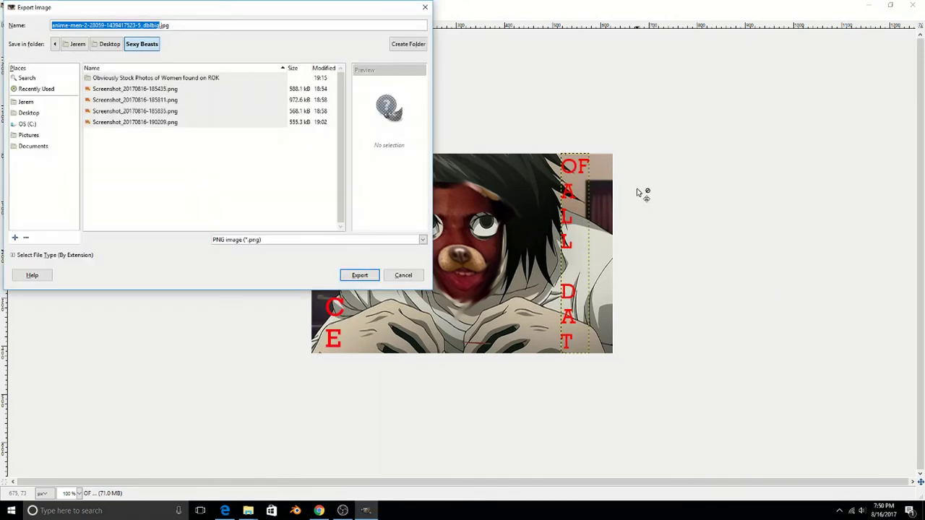
pyautogui.write('t')
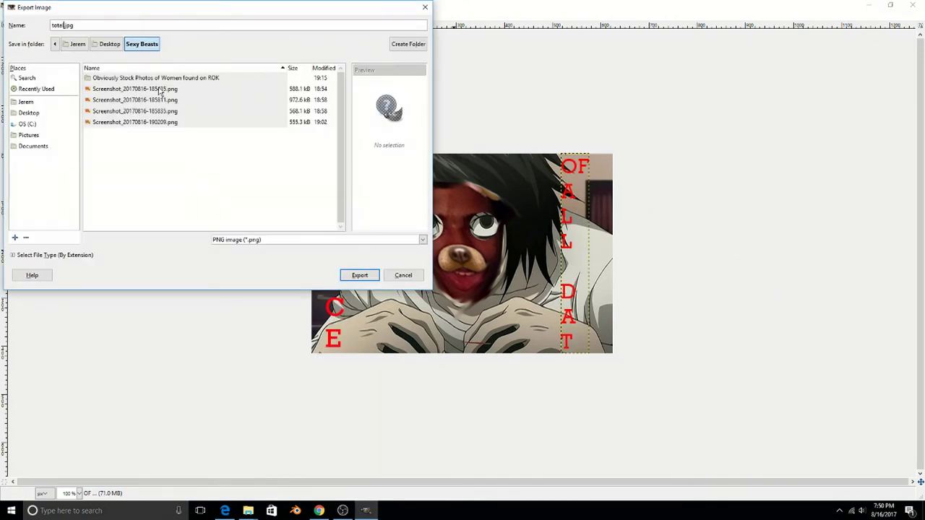
pyautogui.write('otally going up there')
pyautogui.press('Return')
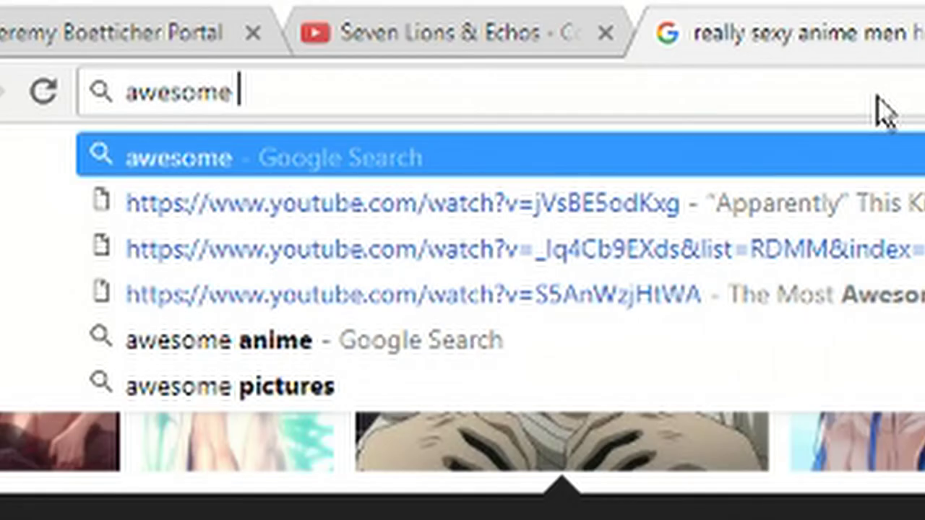
# Step: Search Google Images in Chrome for "awesome sexy man shirt no have yummy"
pyautogui.write('se')
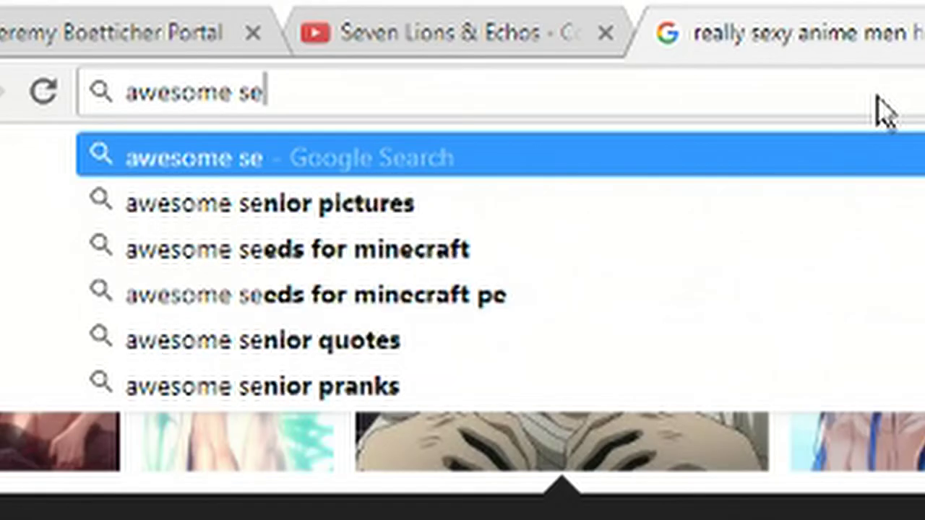
pyautogui.write('xy man shirt ')
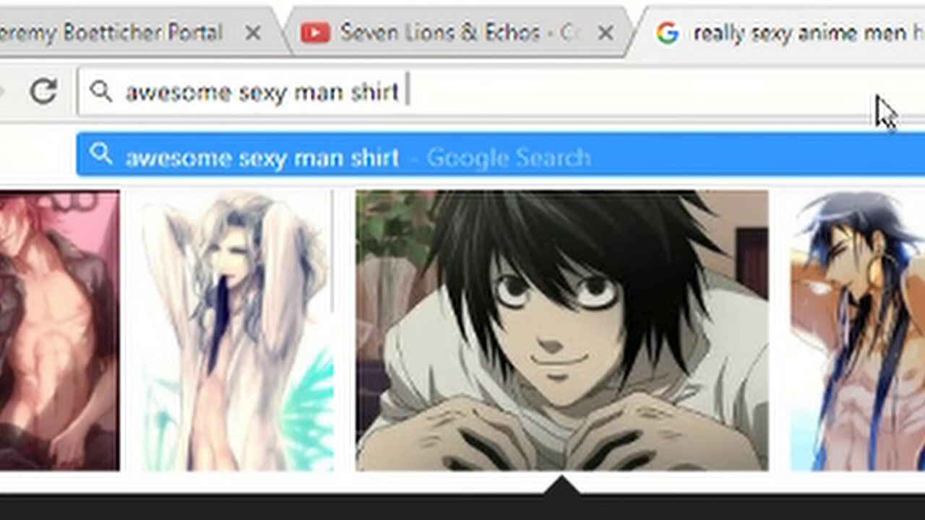
pyautogui.write('no have')
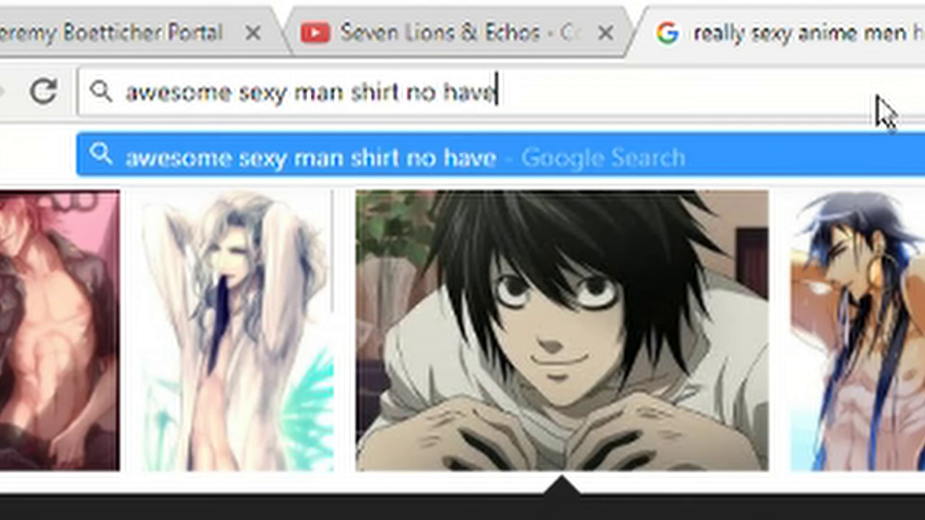
pyautogui.write(' yummy')
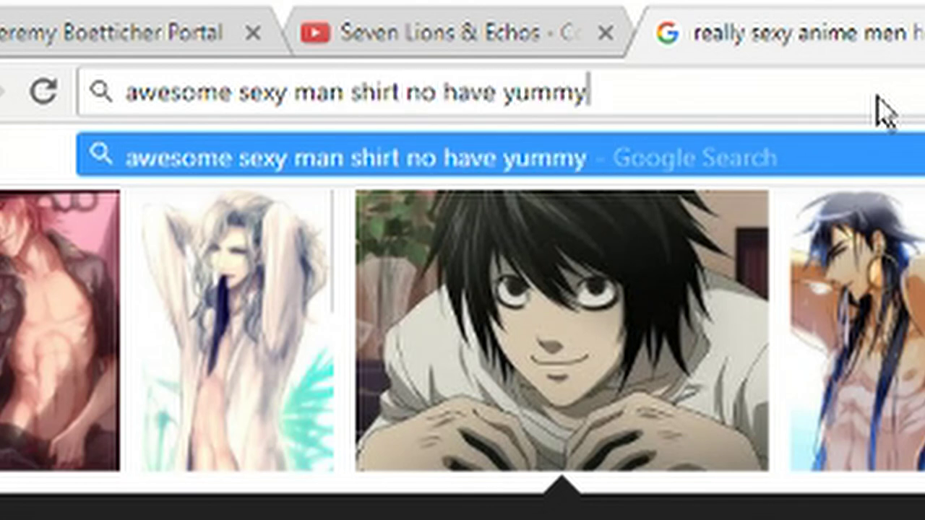
pyautogui.press('Return')
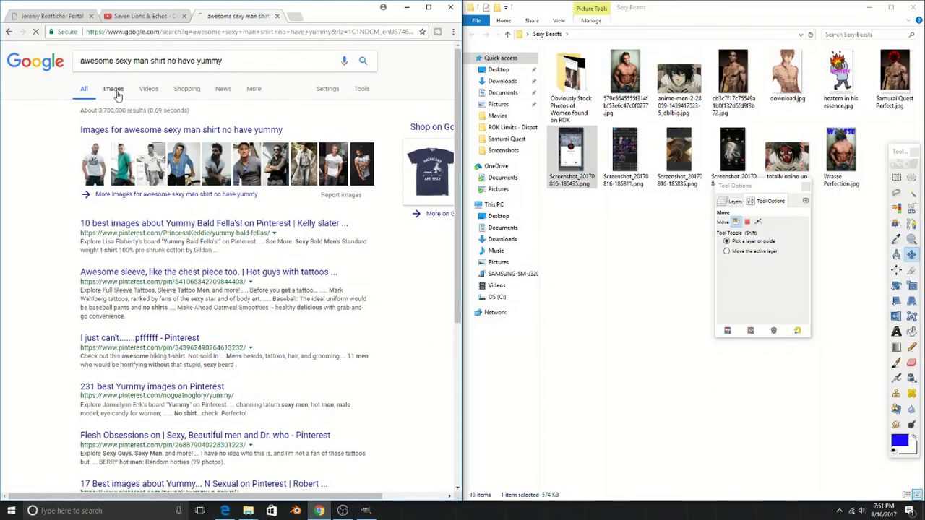
pyautogui.click(115, 90)
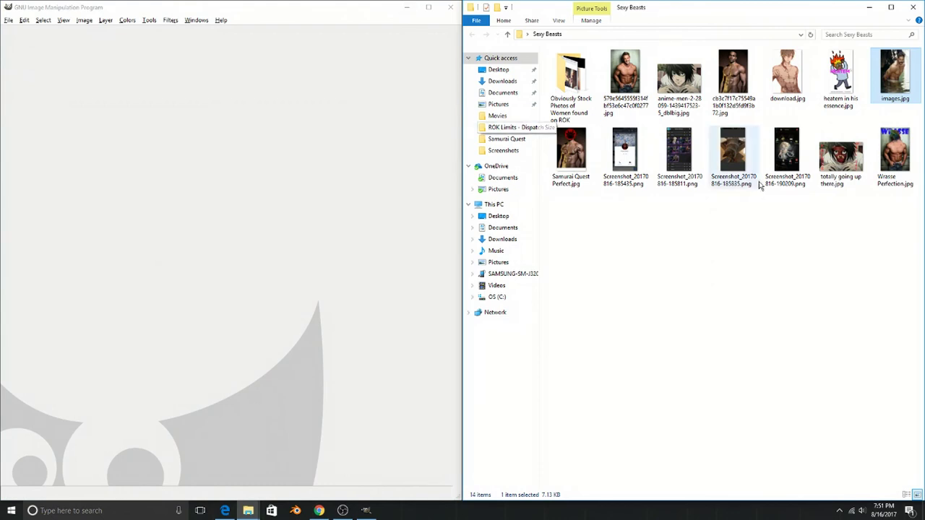
# Step: Open images.jpg from the Sexy Beasts folder in GIMP and add the cat photo Screenshot_20170816-185835.png to it as a layer
pyautogui.click(800, 214)
pyautogui.moveTo(909, 72); pyautogui.dragTo(333, 203)
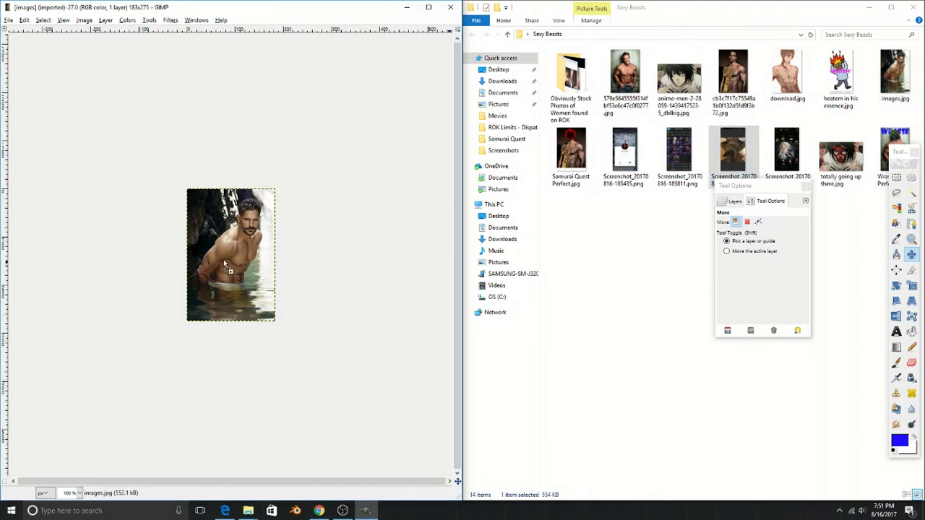
pyautogui.moveTo(732, 156); pyautogui.dragTo(238, 221)
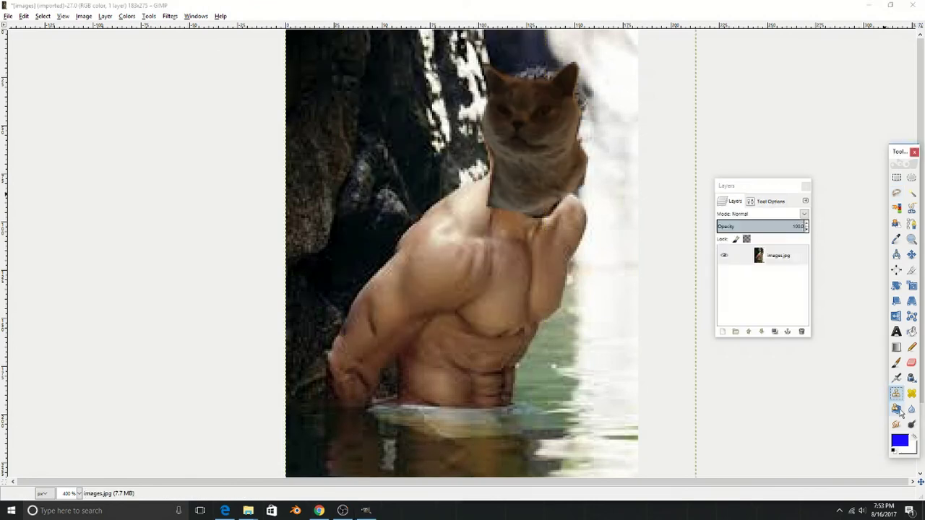
# Step: Smudge the edges of the cat's head and neck to blend them into the man's shoulders and the background
pyautogui.click(896, 425)
pyautogui.moveTo(552, 207)
pyautogui.mouseDown()
pyautogui.moveTo(584, 162)
pyautogui.moveTo(582, 148)
pyautogui.moveTo(580, 171)
pyautogui.moveTo(580, 143)
pyautogui.moveTo(569, 187)
pyautogui.moveTo(545, 215)
pyautogui.mouseUp()
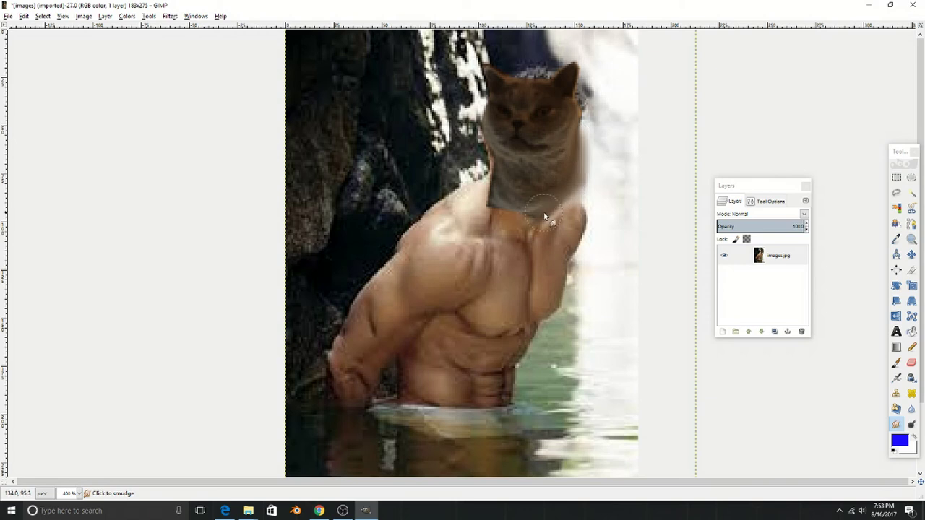
pyautogui.moveTo(475, 182)
pyautogui.mouseDown()
pyautogui.moveTo(501, 210)
pyautogui.moveTo(484, 187)
pyautogui.moveTo(493, 170)
pyautogui.moveTo(505, 198)
pyautogui.moveTo(493, 146)
pyautogui.moveTo(525, 212)
pyautogui.moveTo(566, 174)
pyautogui.moveTo(580, 91)
pyautogui.moveTo(576, 132)
pyautogui.moveTo(533, 188)
pyautogui.mouseUp()
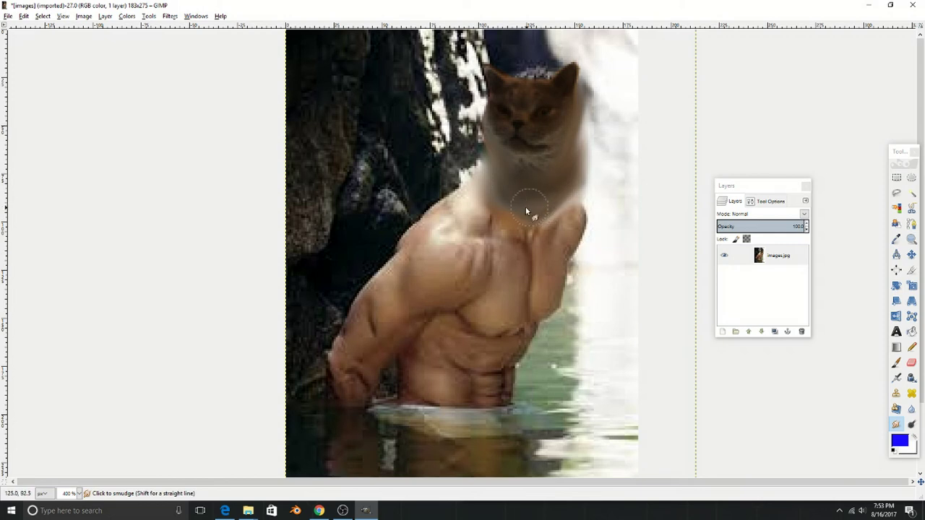
pyautogui.moveTo(526, 211)
pyautogui.mouseDown()
pyautogui.moveTo(516, 184)
pyautogui.moveTo(507, 196)
pyautogui.moveTo(498, 187)
pyautogui.moveTo(526, 207)
pyautogui.moveTo(498, 204)
pyautogui.moveTo(600, 209)
pyautogui.moveTo(578, 180)
pyautogui.moveTo(571, 189)
pyautogui.mouseUp()
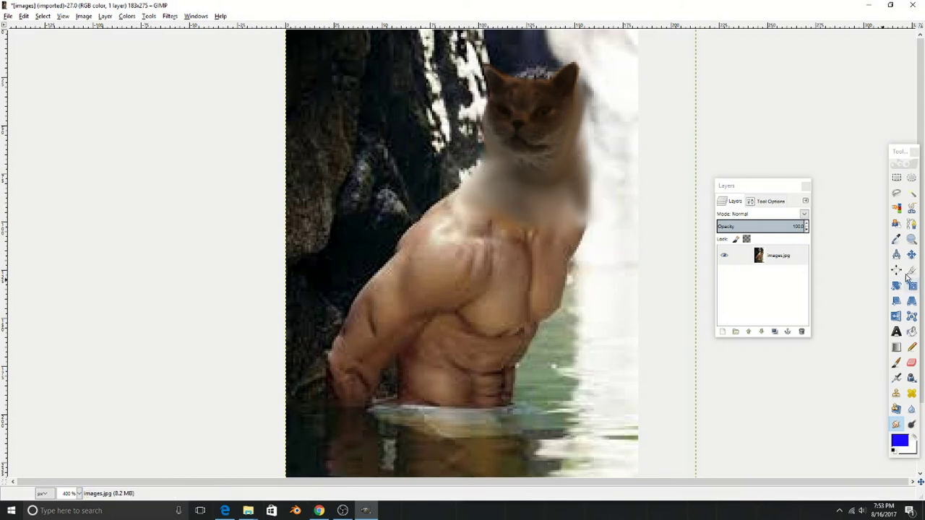
# Step: Add the green two-line text HAWK WOOD over the man's chest in Microsoft YaHei Bold at 18 px
pyautogui.click(896, 331)
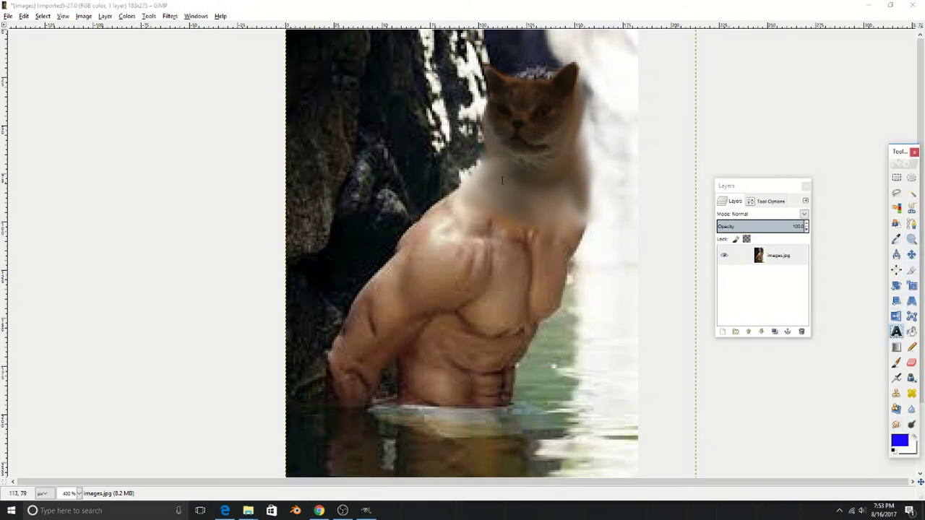
pyautogui.click(426, 190)
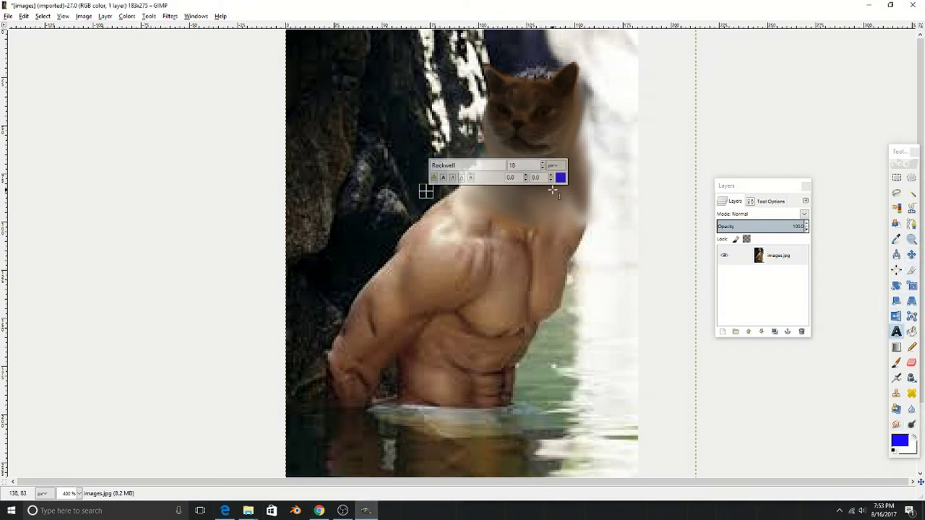
pyautogui.click(770, 202)
pyautogui.click(724, 225)
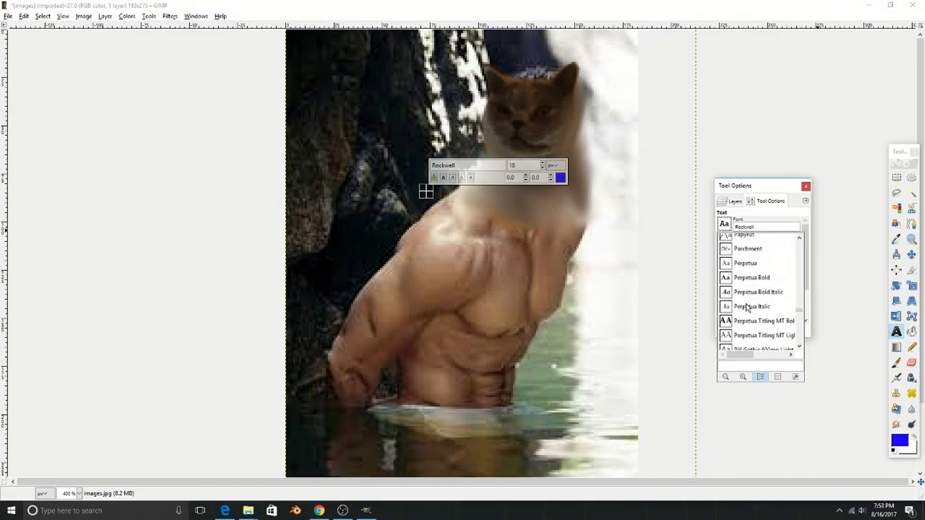
pyautogui.scroll(1, 747, 307)
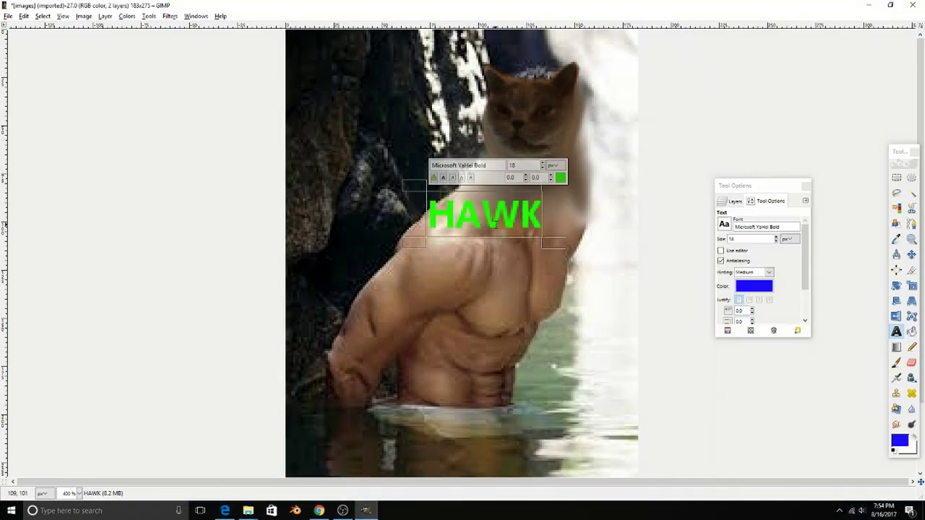
pyautogui.press('Return')
pyautogui.write('WOOD')
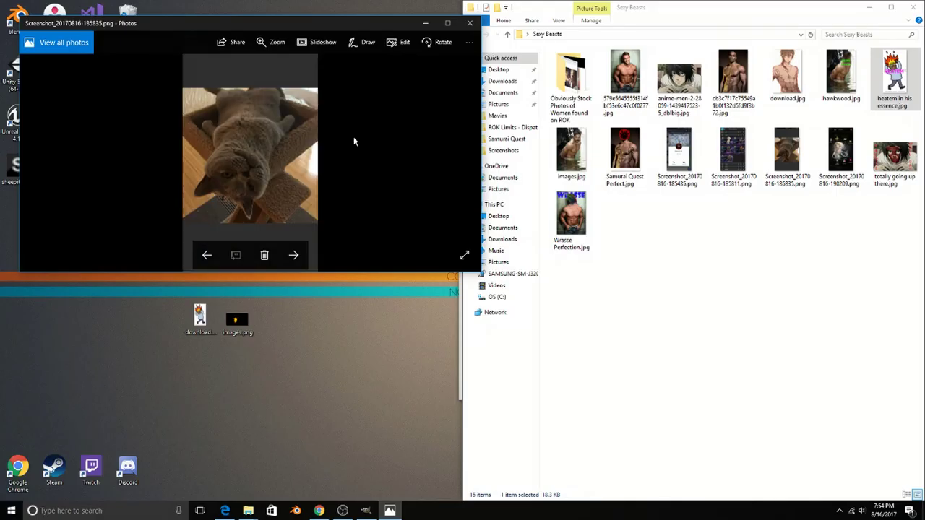
# Step: Page through the Sexy Beasts pictures in Photos, close the viewer and return to the image results in Chrome
pyautogui.press('Left')
pyautogui.press('Left')
pyautogui.press('Left')
pyautogui.press('Left')
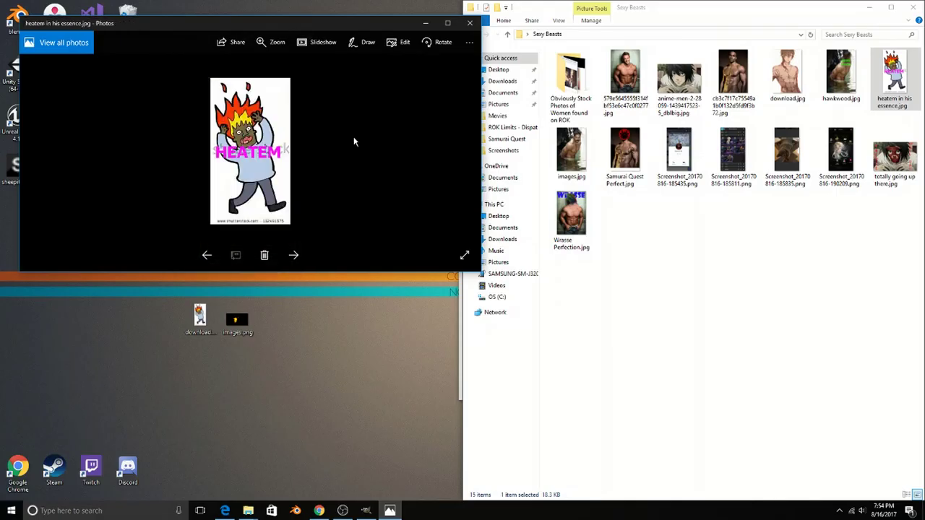
pyautogui.press('Left')
pyautogui.press('Left')
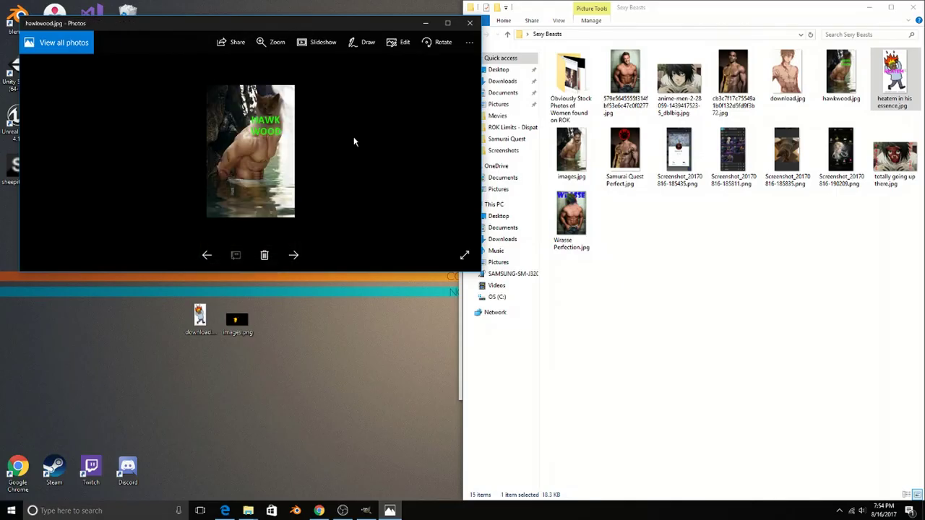
pyautogui.press('Left')
pyautogui.press('Left')
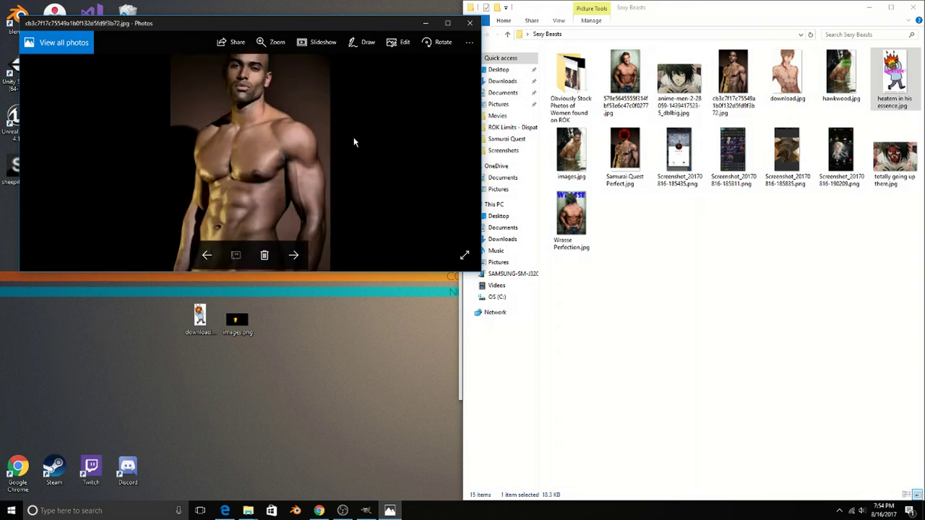
pyautogui.press('Right')
pyautogui.click(470, 23)
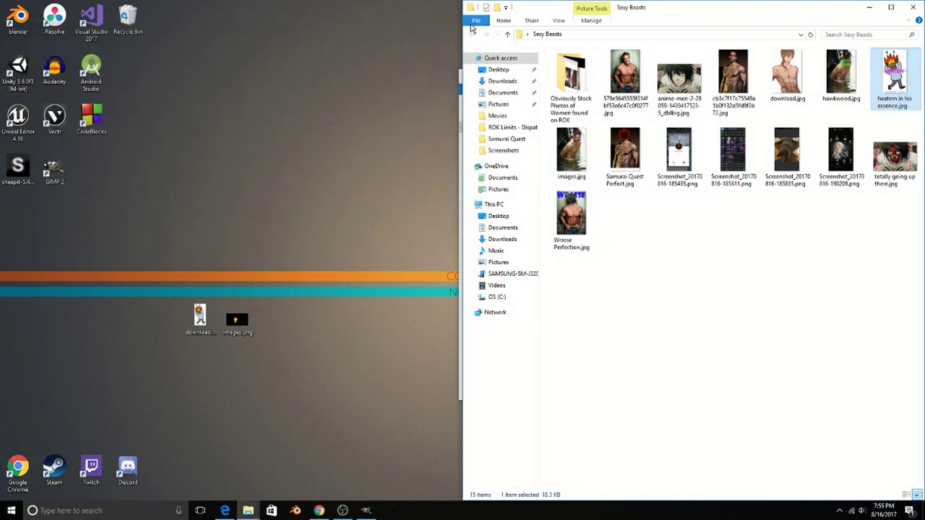
pyautogui.hotkey('alt', 'Tab')
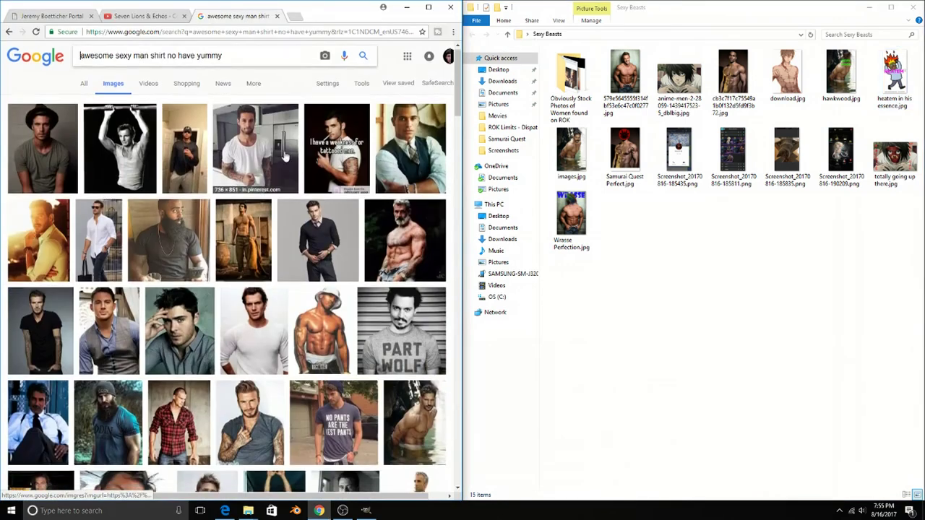
# Step: Search Google Images for vin diesel, and refine the search to vin diesel shirtless
pyautogui.click(256, 66)
pyautogui.write('vin diese')
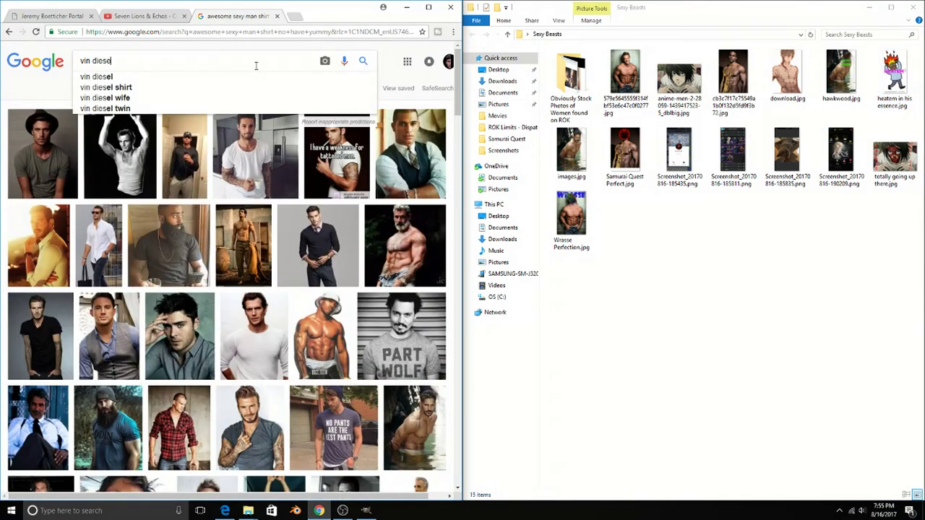
pyautogui.write('l')
pyautogui.press('Return')
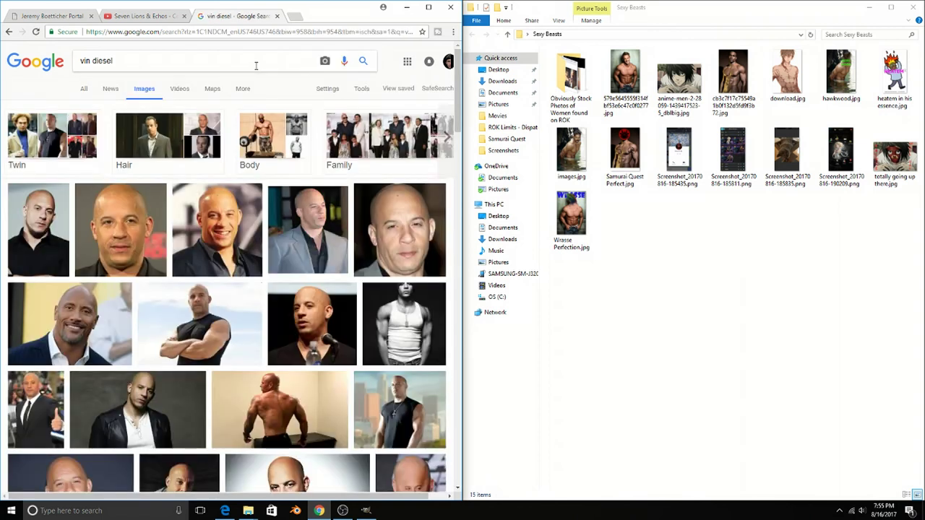
pyautogui.click(253, 64)
pyautogui.write('shirtless')
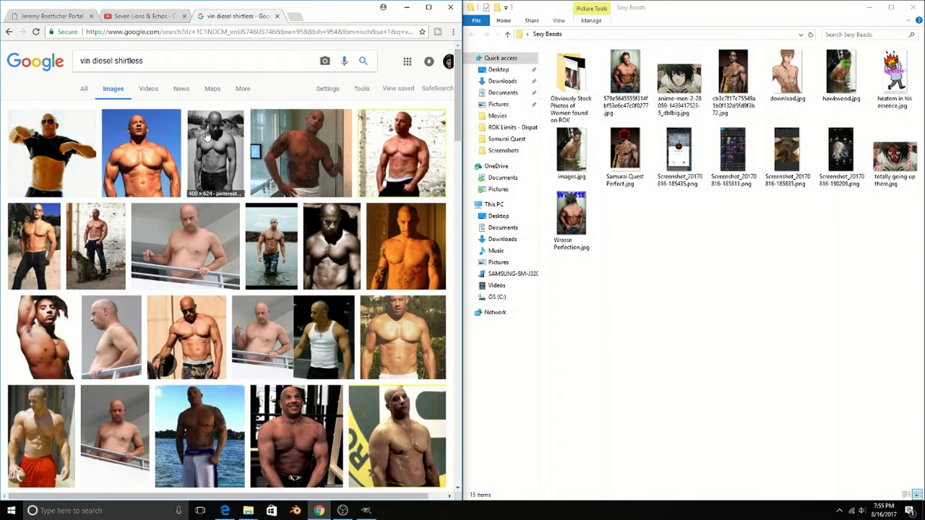
# Step: Save the shirtless photo with the blue sky background into the Sexy Beasts folder, replacing download.jpg, and minimize Chrome
pyautogui.moveTo(403, 153); pyautogui.dragTo(752, 332)
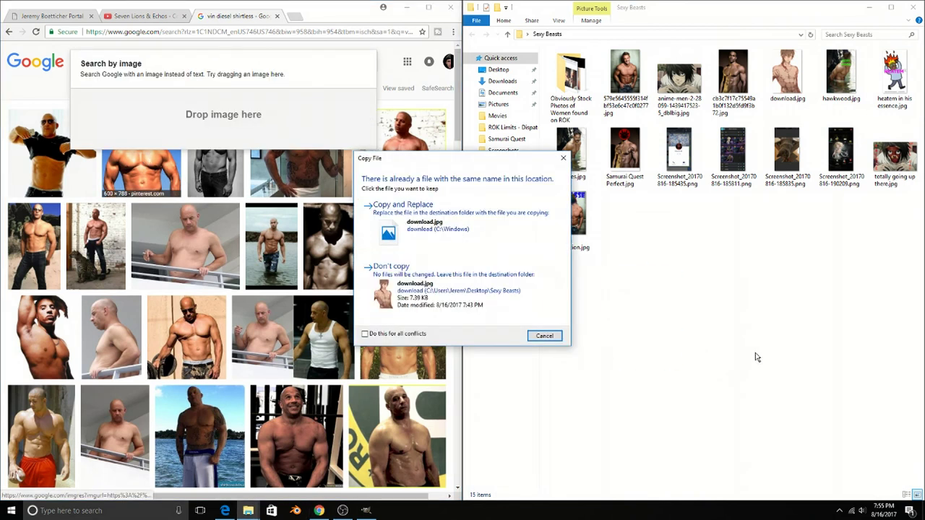
pyautogui.click(411, 221)
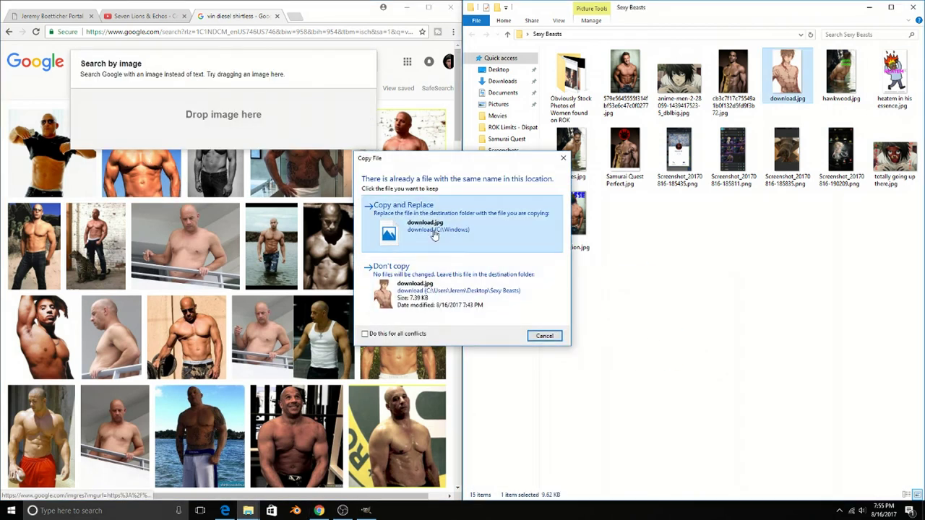
pyautogui.click(406, 8)
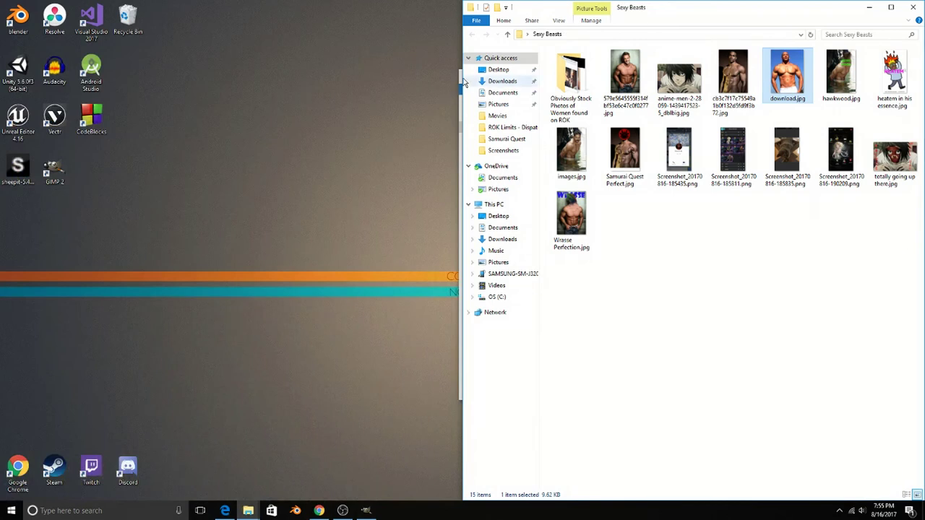
# Step: Close the Reused PNGS folder window and launch GIMP from the desktop
pyautogui.hotkey('alt', 'Tab')
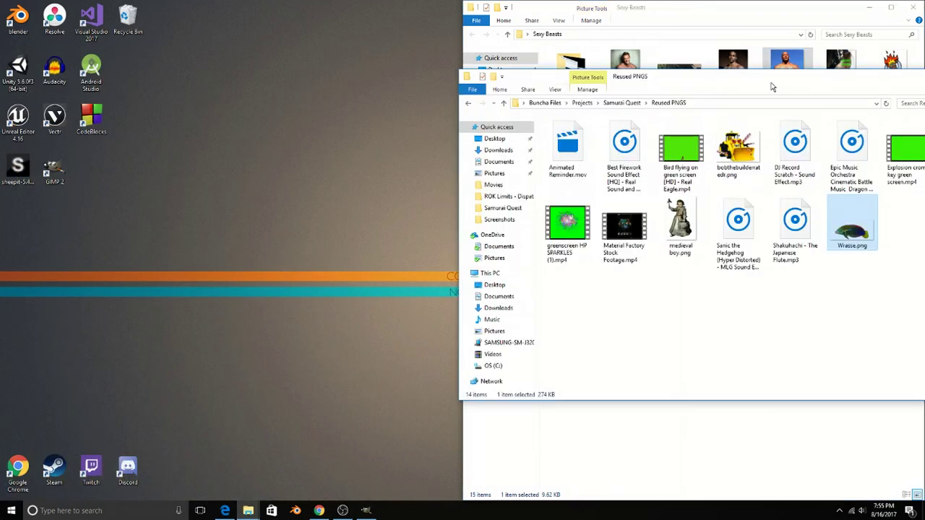
pyautogui.moveTo(771, 87); pyautogui.dragTo(471, 91)
pyautogui.hotkey('alt', 'F4')
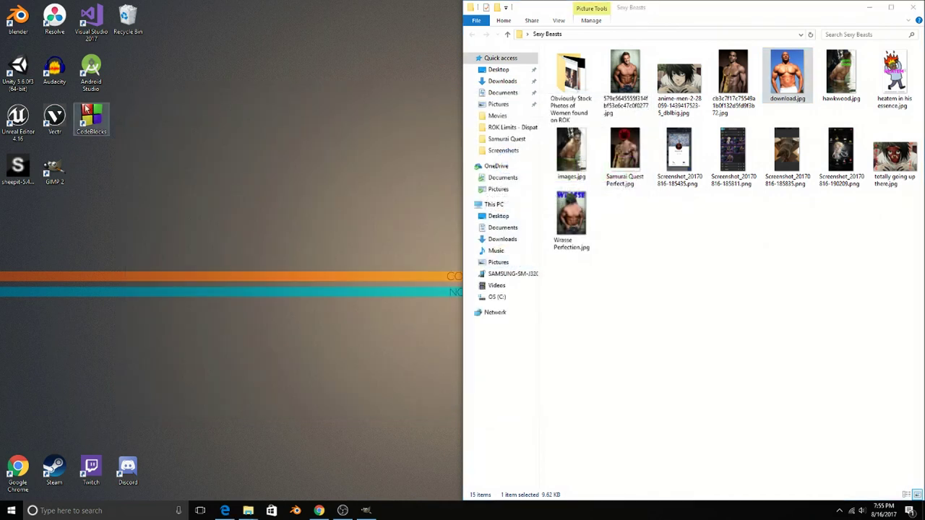
pyautogui.doubleClick(54, 170)
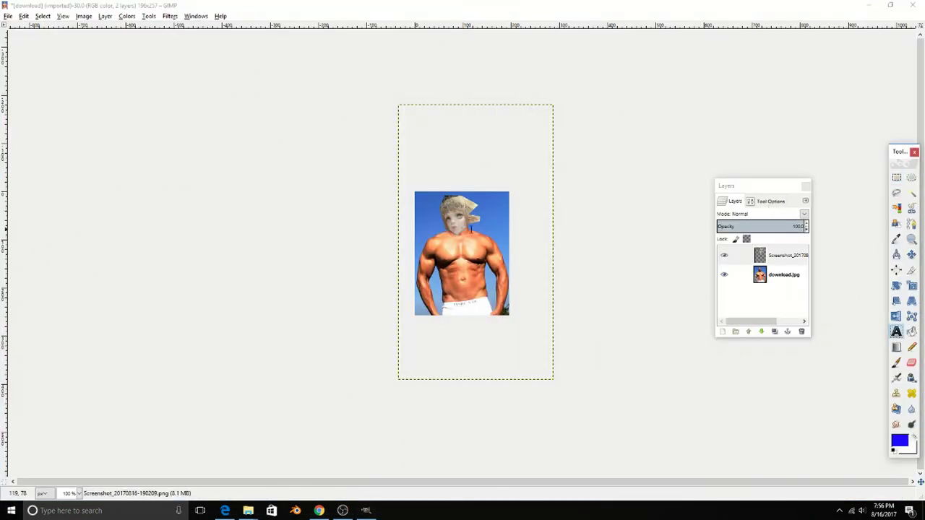
# Step: Add the text MAL in red to the image and position it across the man's chest
pyautogui.click(428, 248)
pyautogui.click(770, 203)
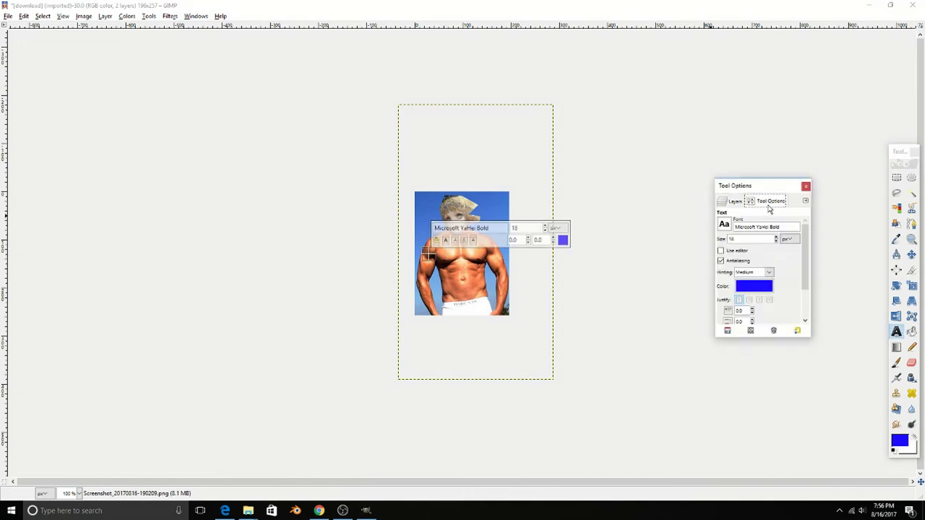
pyautogui.click(754, 286)
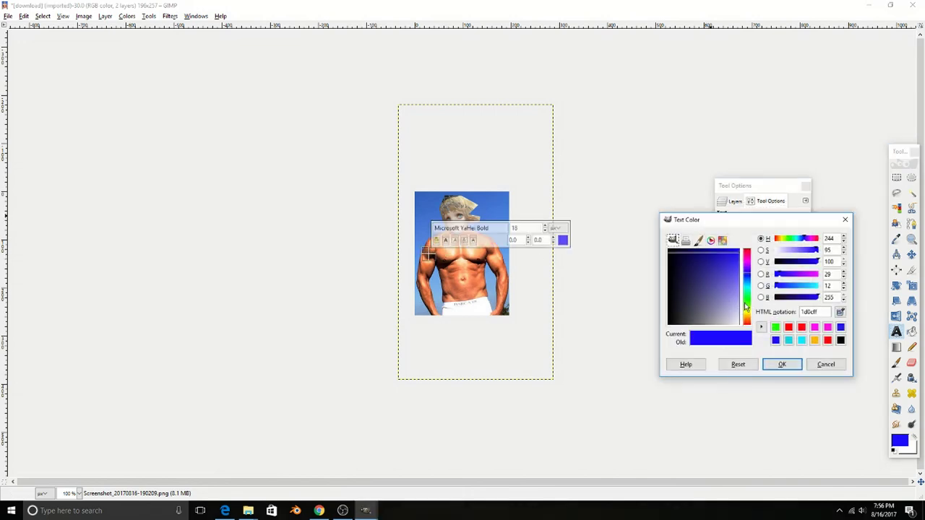
pyautogui.click(747, 319)
pyautogui.click(782, 365)
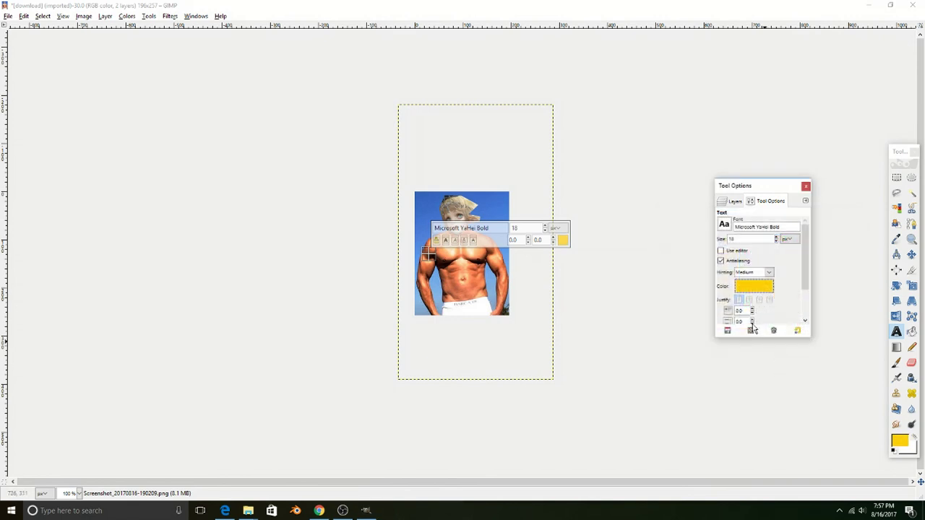
pyautogui.click(749, 286)
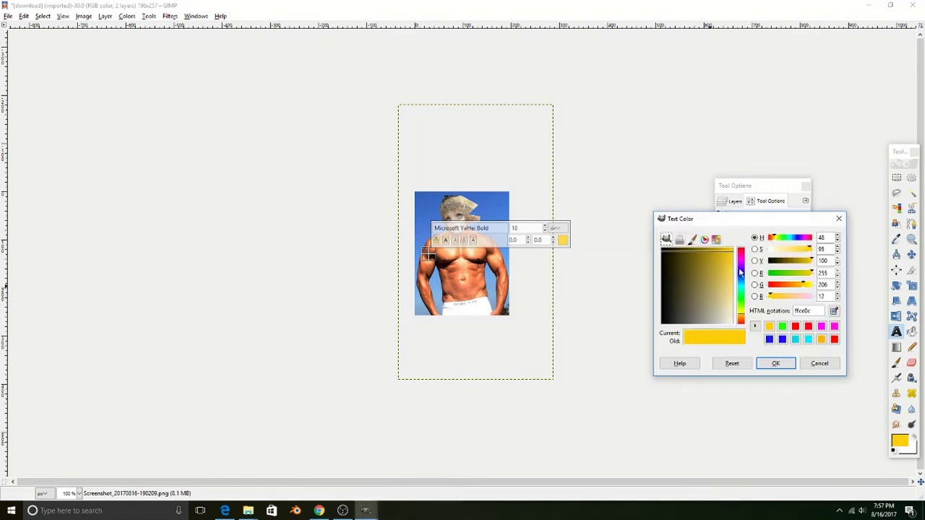
pyautogui.click(740, 320)
pyautogui.click(776, 364)
pyautogui.press('m')
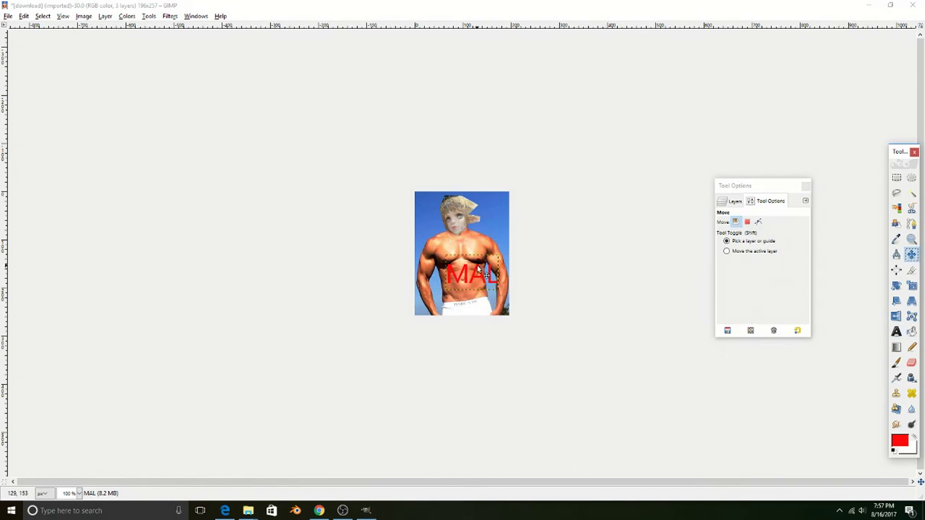
pyautogui.moveTo(477, 265); pyautogui.dragTo(466, 245)
pyautogui.hotkey('shift', 'm')
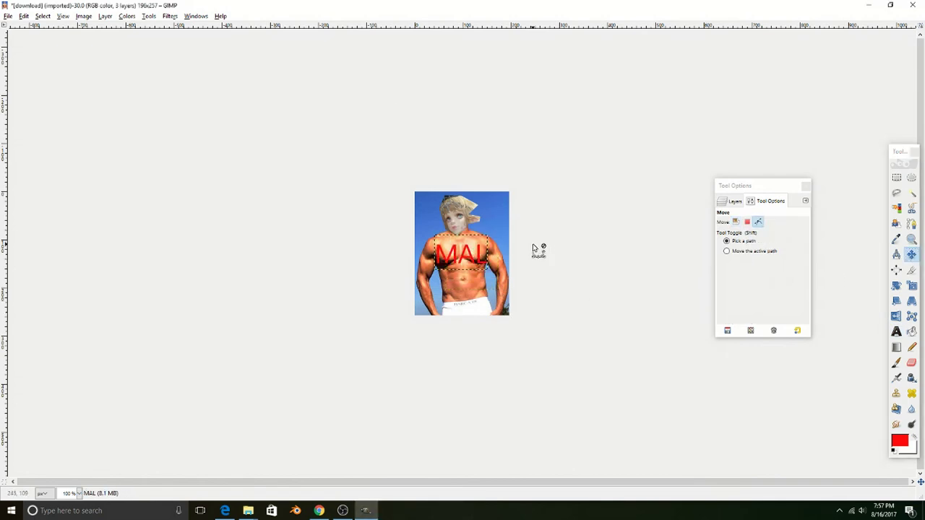
# Step: Export the image to the Sexy Beasts folder as mal in her most pure form.jpg and close it without saving the project
pyautogui.hotkey('ctrl', 'shift', 'e')
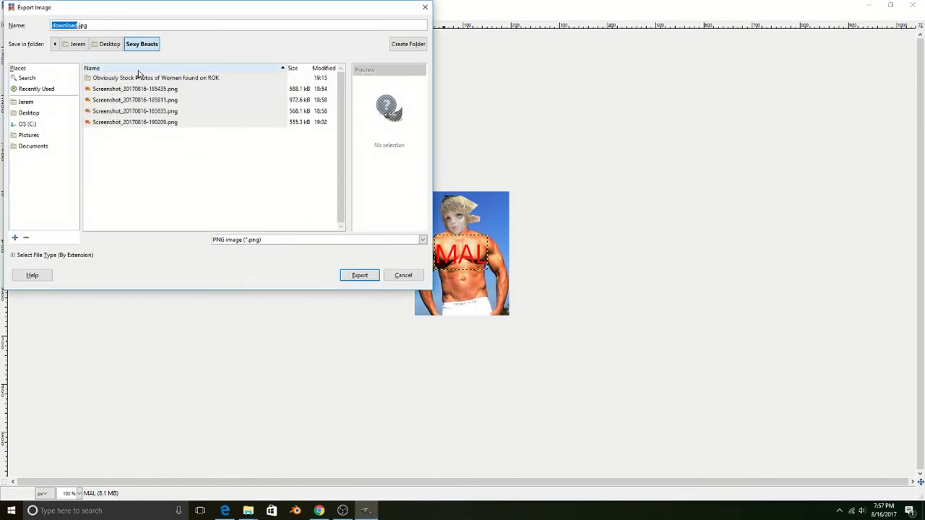
pyautogui.write('mal in her mo')
pyautogui.write('st pure form')
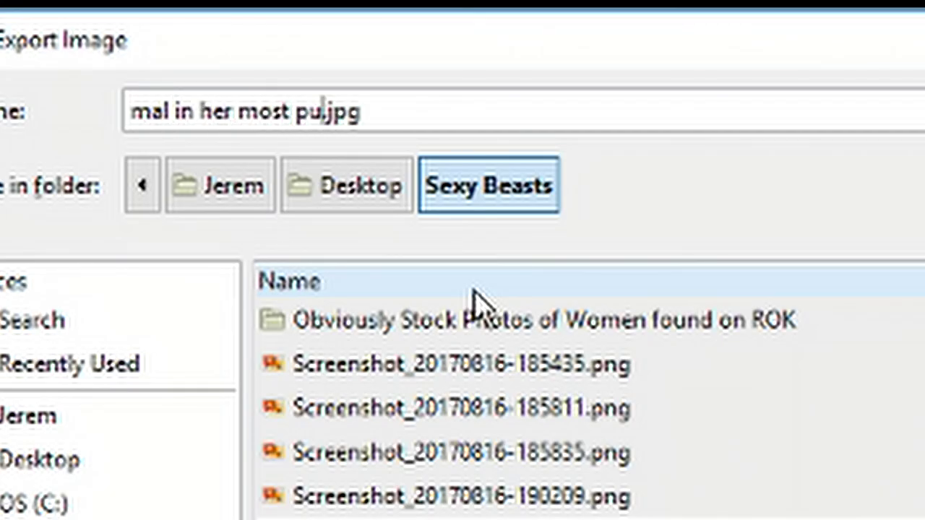
pyautogui.press('Return')
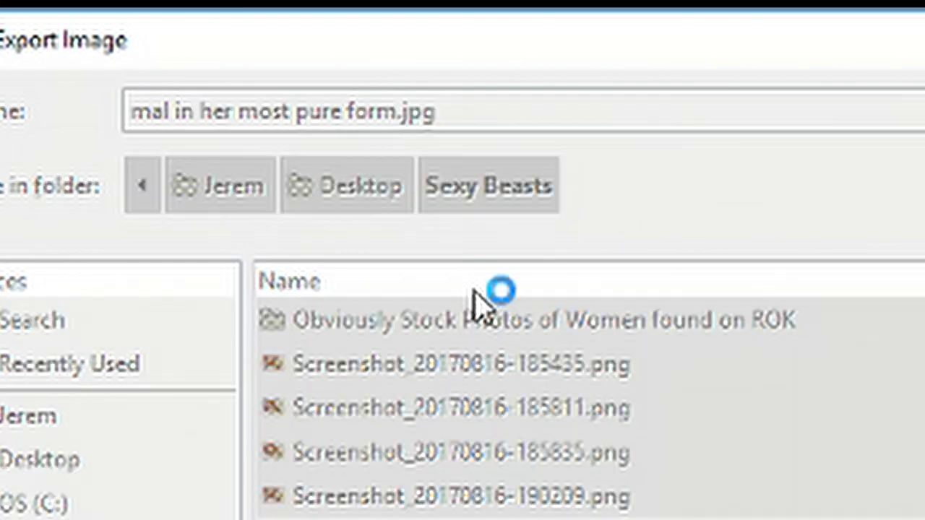
pyautogui.press('Return')
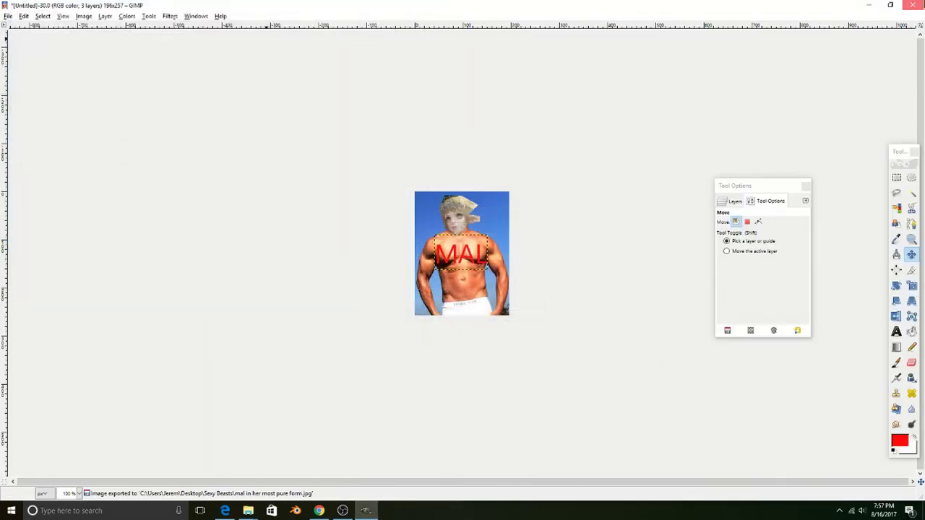
pyautogui.click(911, 5)
pyautogui.click(480, 316)
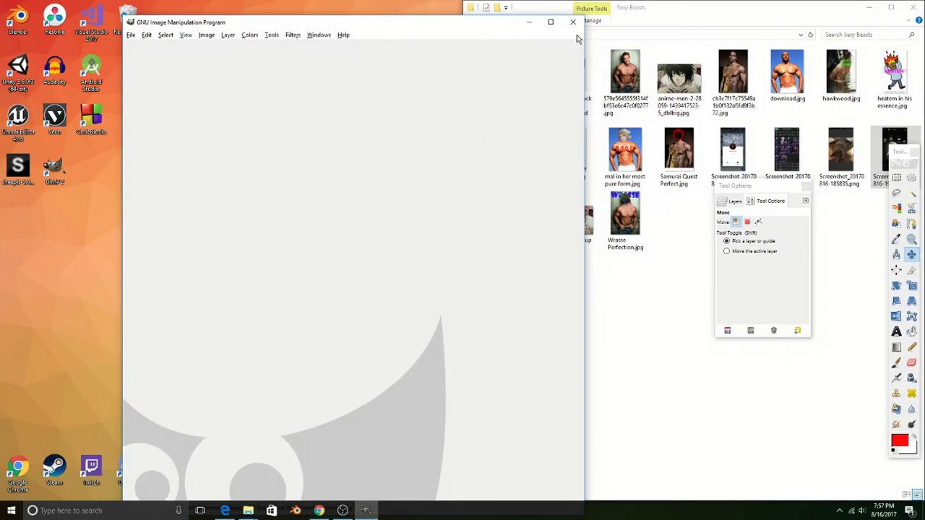